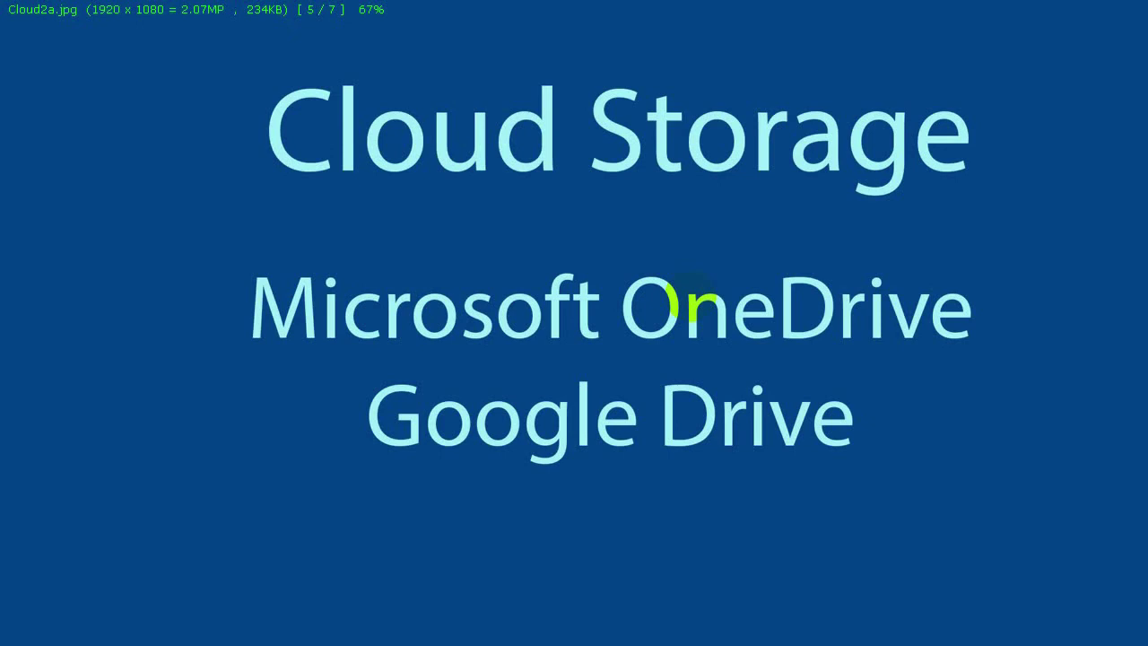
# - Review the slides comparing the best cloud storage and file-sharing services of 2017, including free storage, and leave the slideshow
pyautogui.press('space')
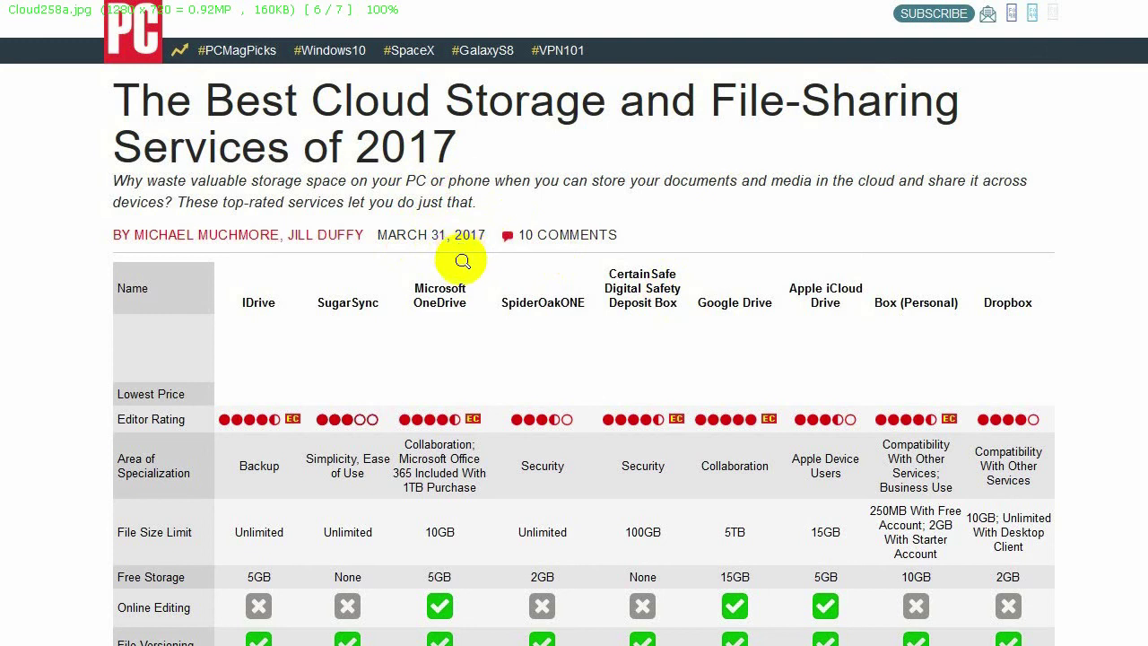
pyautogui.scroll(-1, 677, 290)
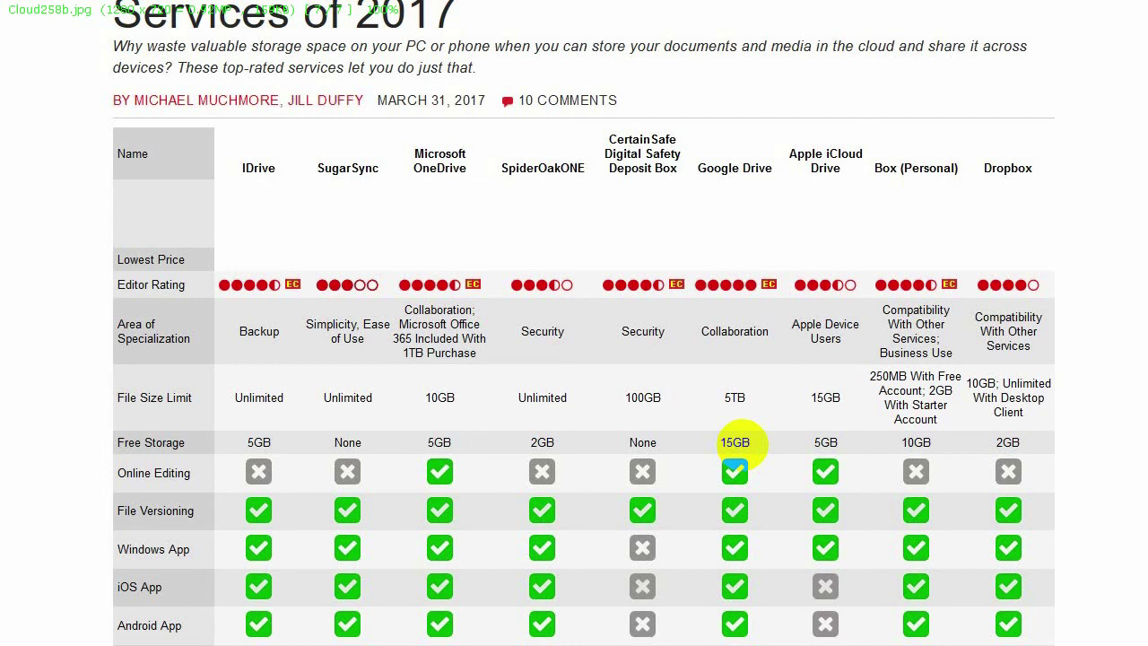
pyautogui.press('Escape')
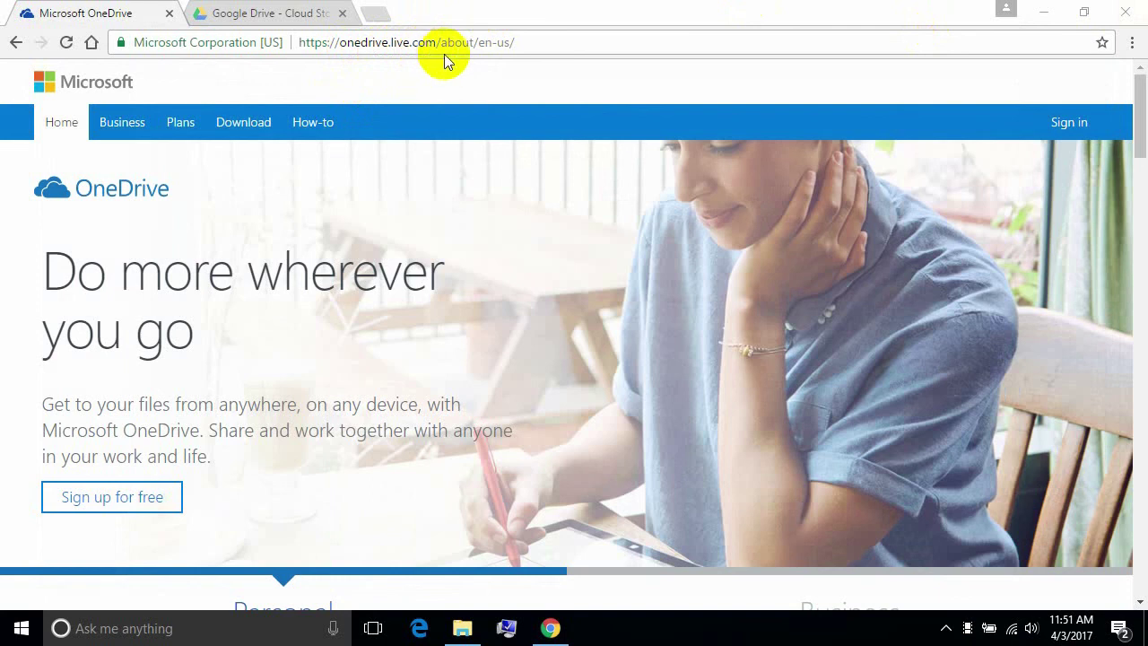
# - View the Microsoft OneDrive home page in full screen and read through its Personal features
pyautogui.press('F11')
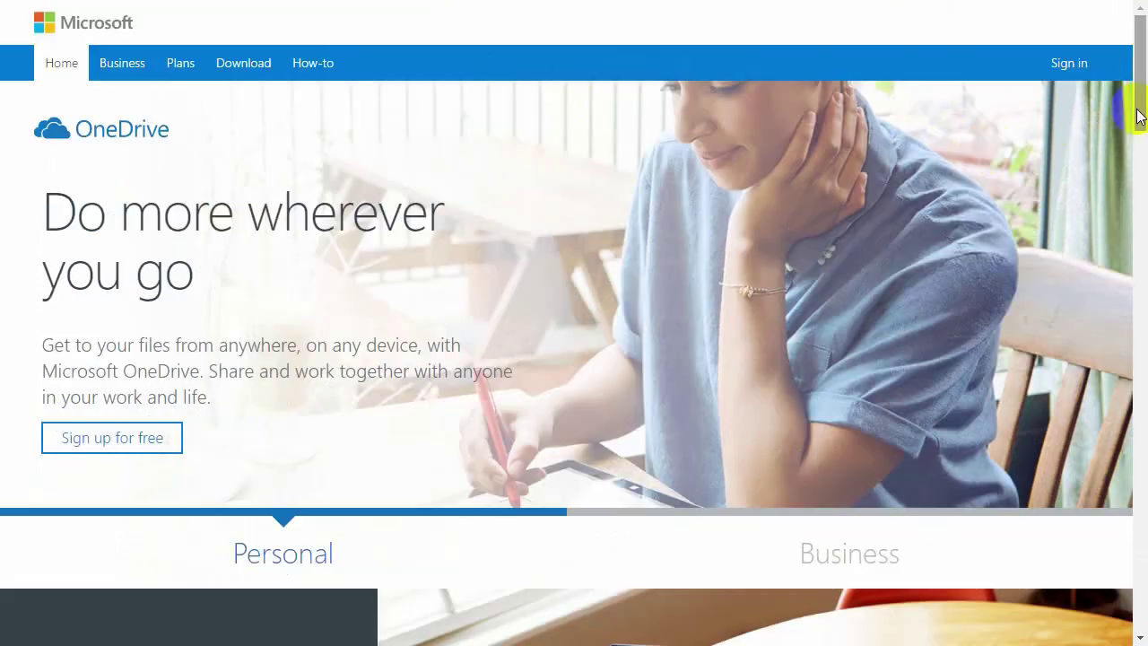
pyautogui.moveTo(1140, 102); pyautogui.dragTo(1141, 217)
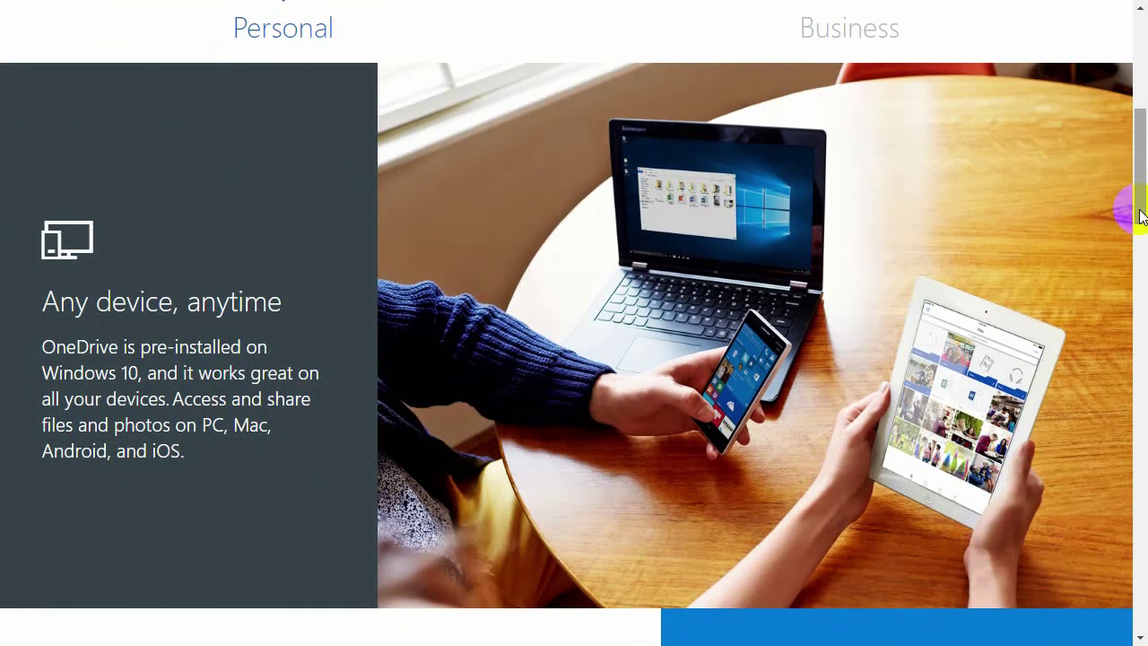
pyautogui.moveTo(1140, 216); pyautogui.dragTo(1130, 313)
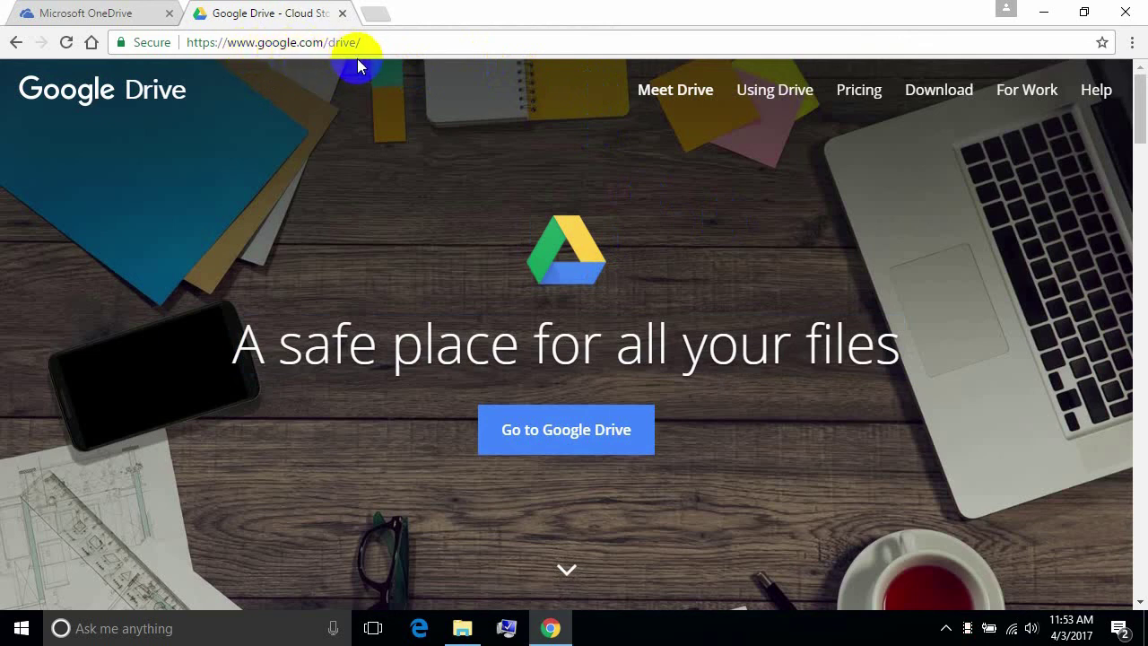
# - View the Google Drive home page in full screen and read through its feature sections
pyautogui.press('F11')
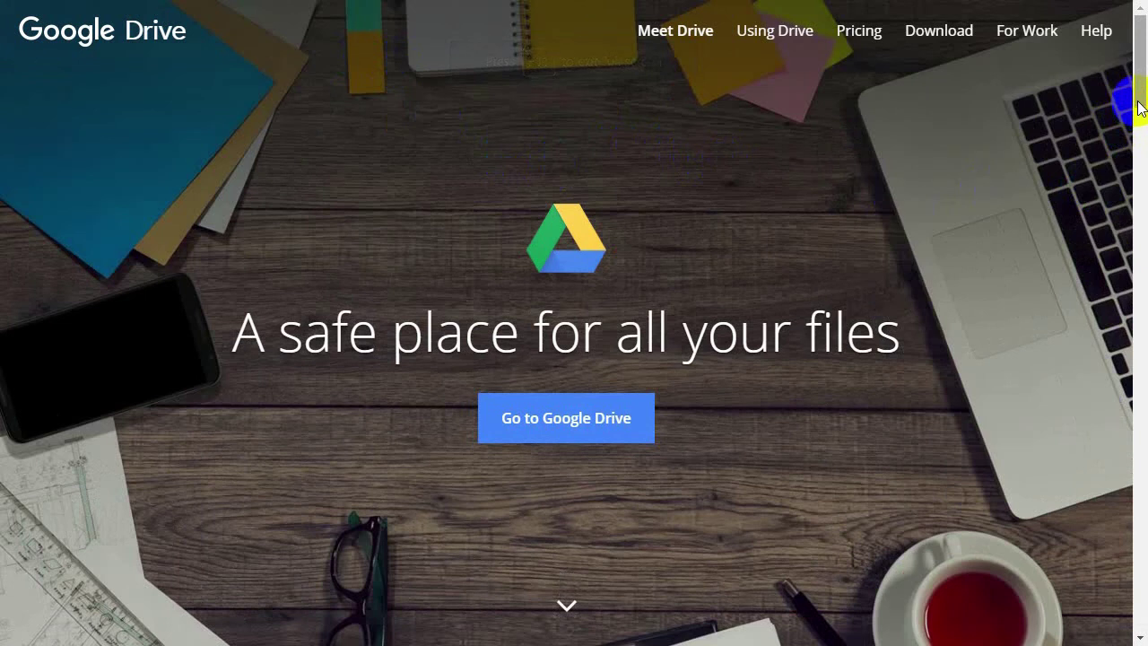
pyautogui.moveTo(1138, 107); pyautogui.dragTo(1136, 318)
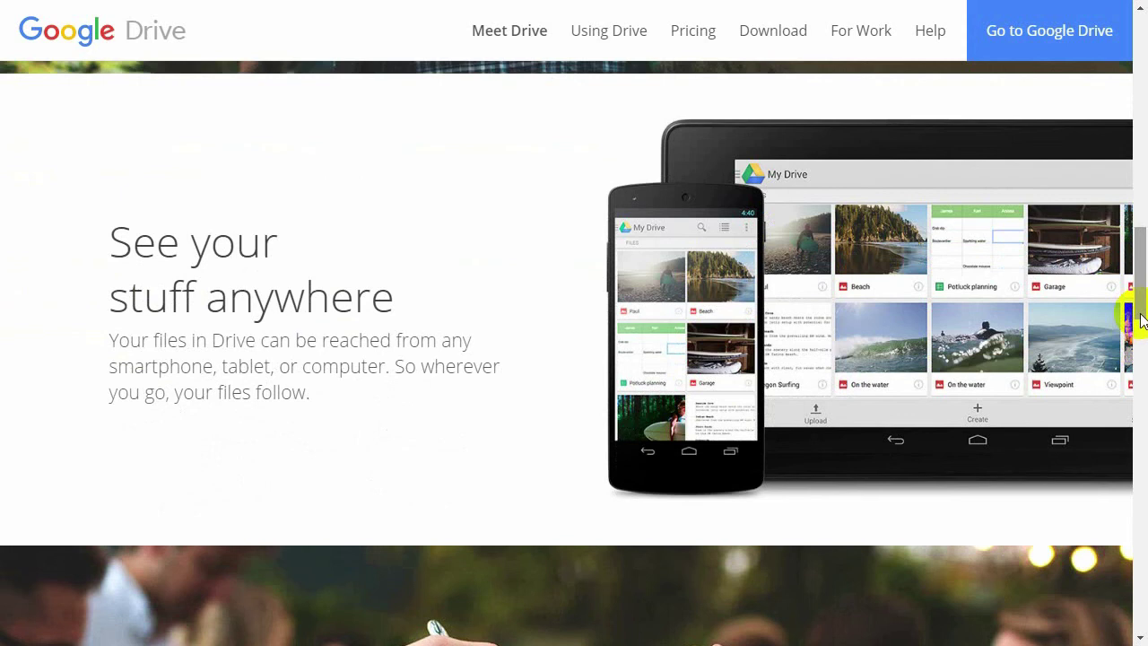
pyautogui.moveTo(1133, 321); pyautogui.dragTo(1137, 383)
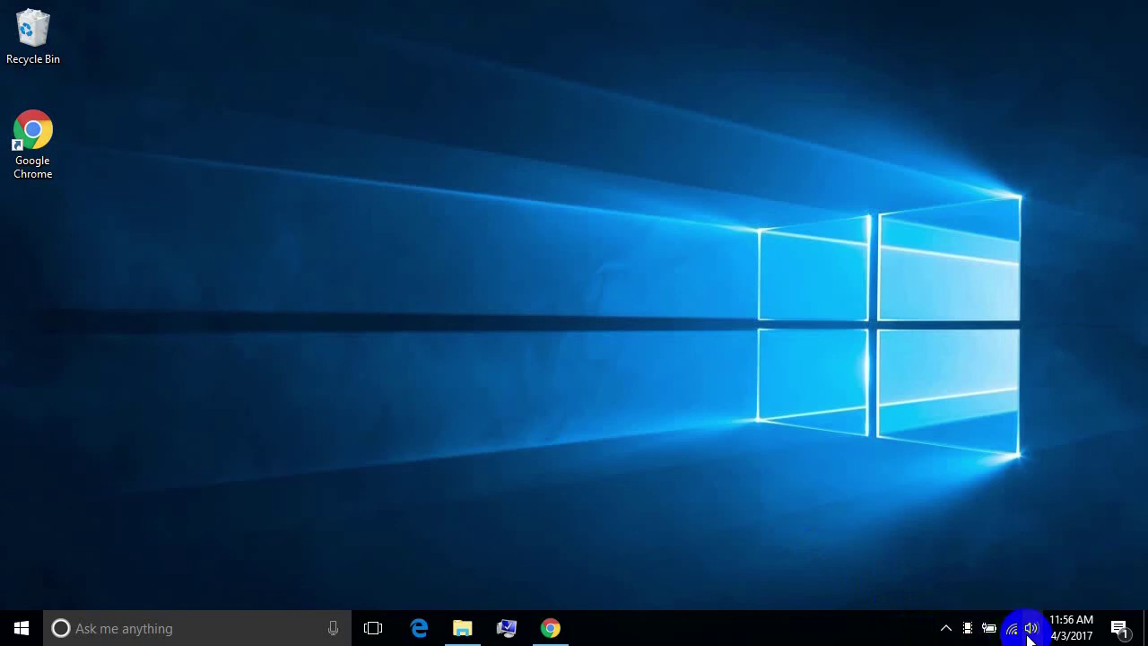
# - Check OneDrive's sync status from the hidden notification icons and open the local OneDrive folder
pyautogui.click(946, 633)
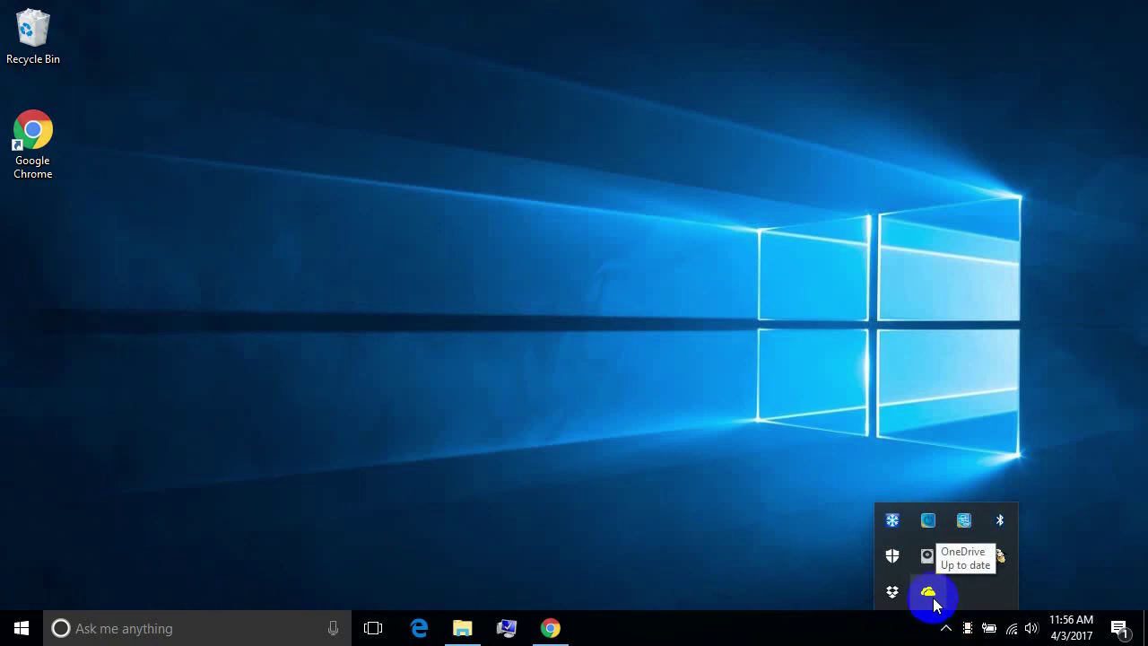
pyautogui.click(930, 594)
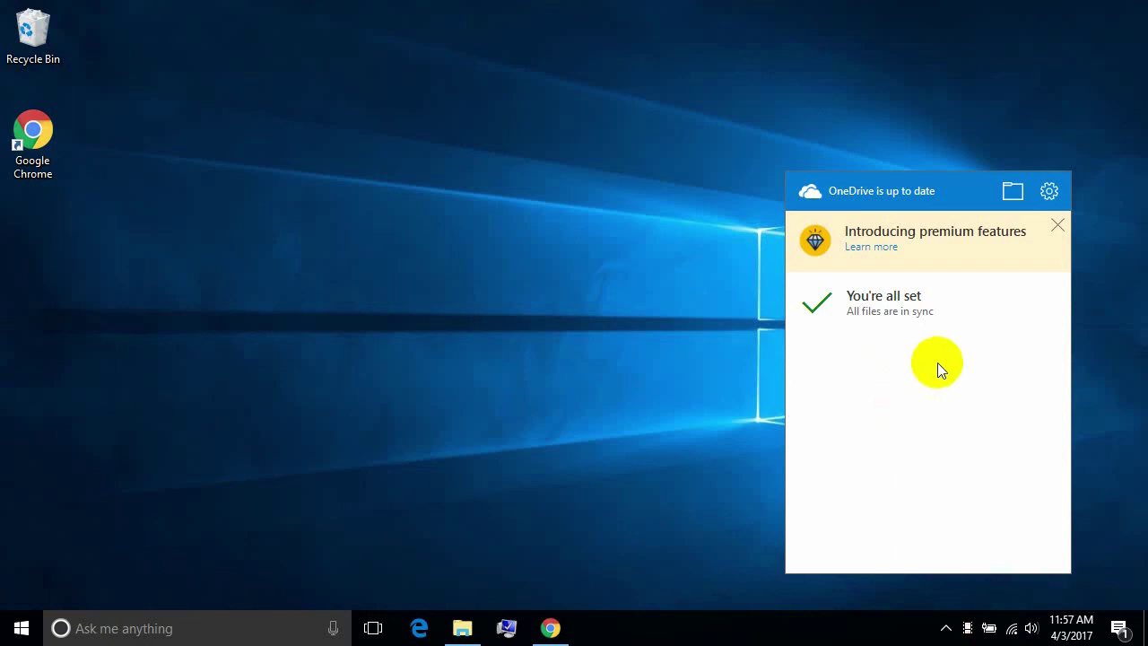
pyautogui.click(1014, 193)
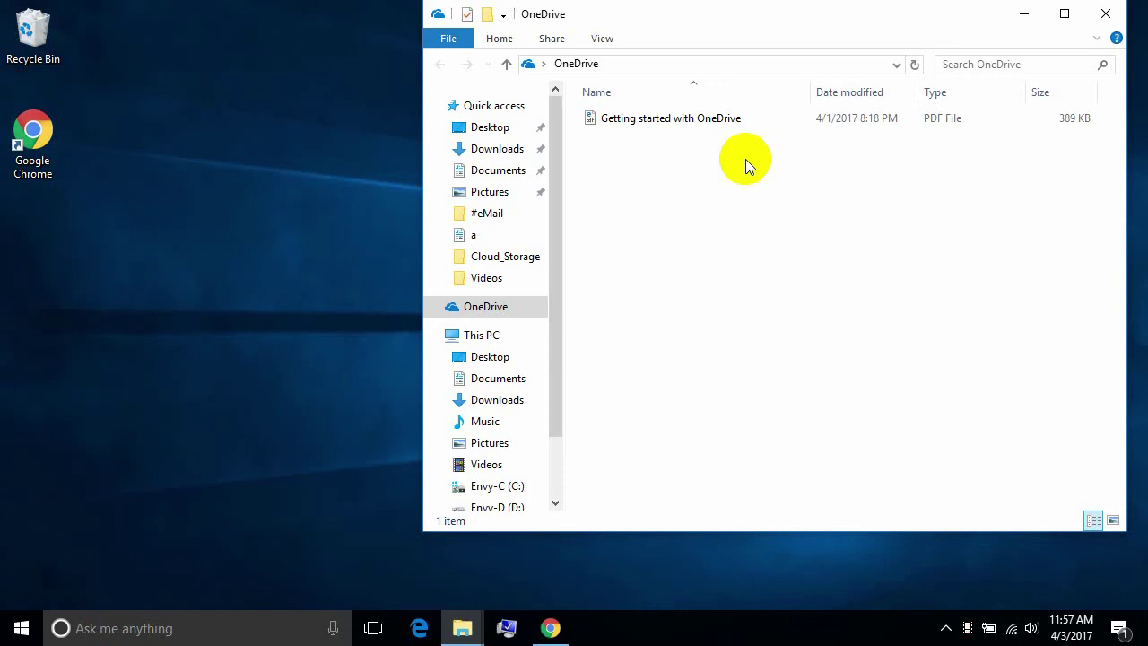
# - In a second File Explorer window, open the current account's profile folder under Users on drive Envy-C (C:) and locate its OneDrive folder
pyautogui.click(506, 628)
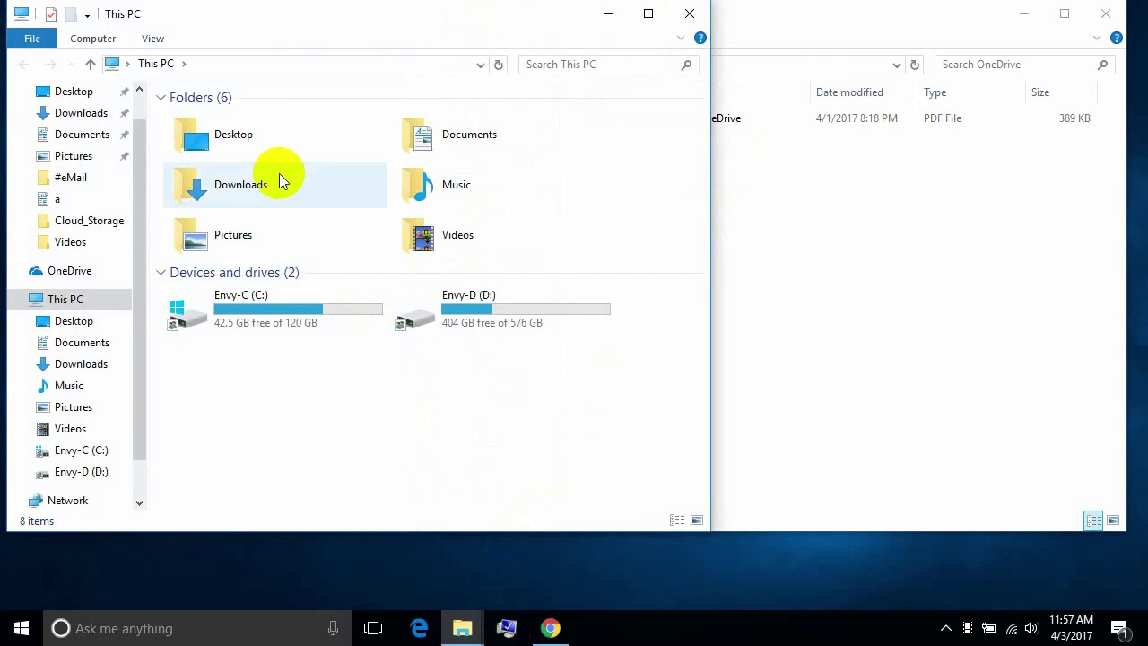
pyautogui.doubleClick(248, 307)
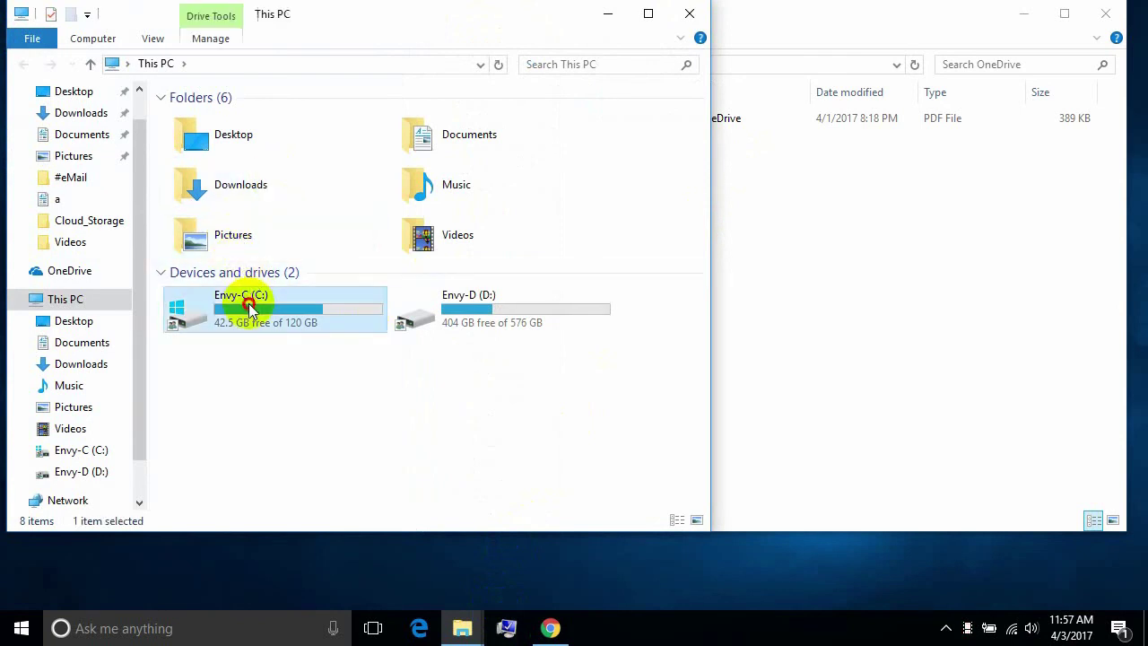
pyautogui.doubleClick(225, 306)
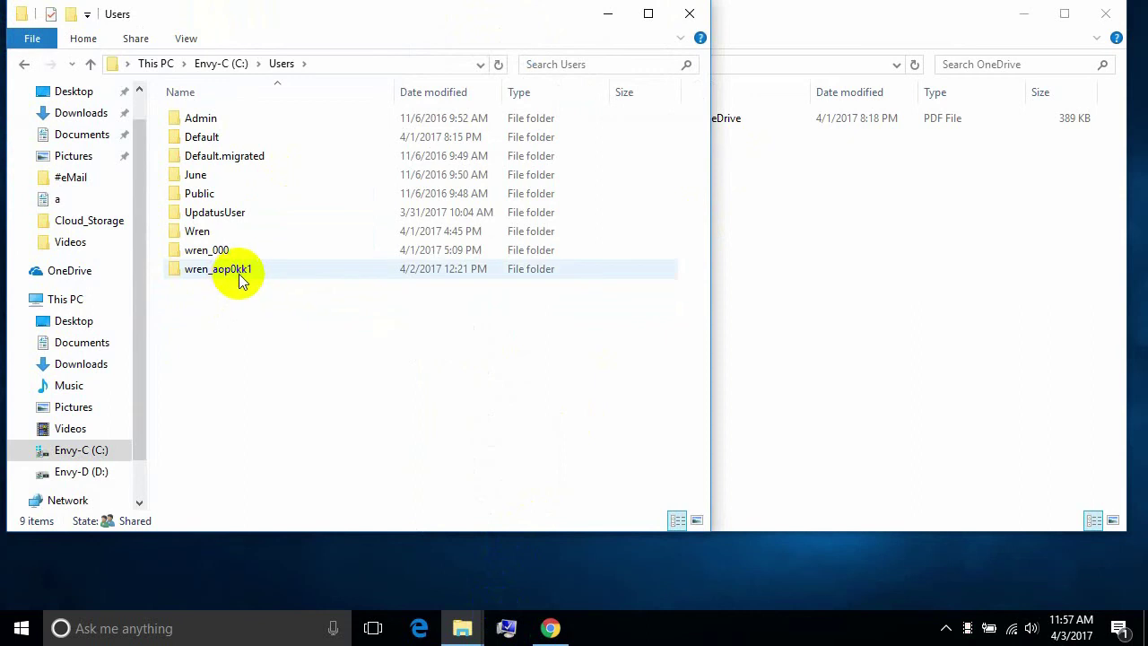
pyautogui.moveTo(241, 280)
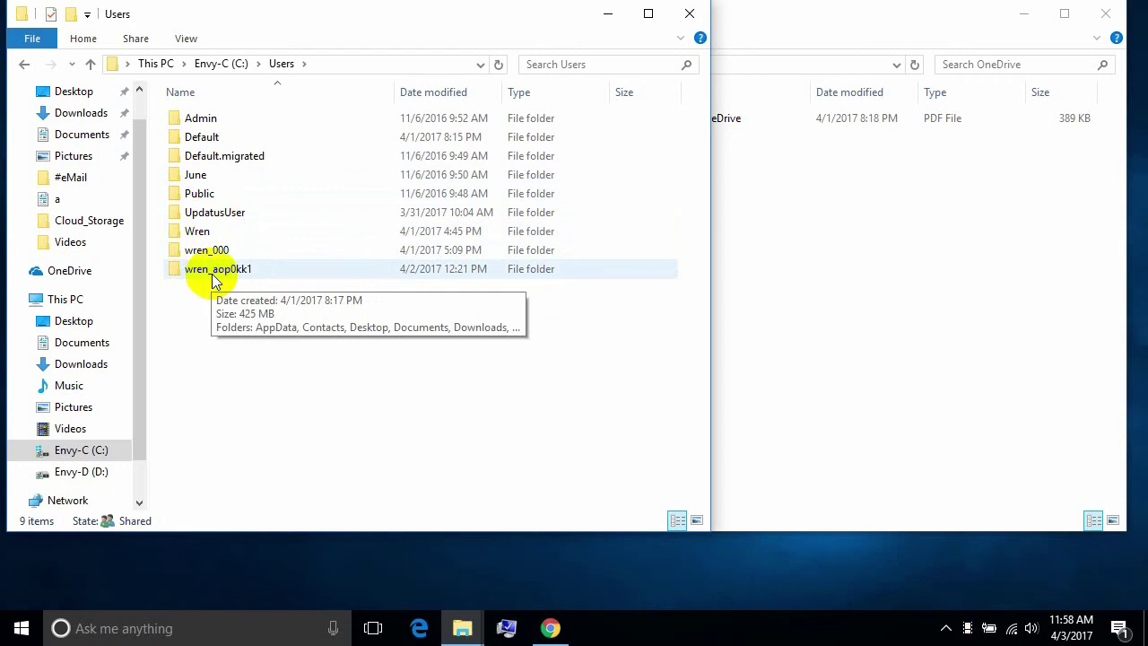
pyautogui.click(214, 282)
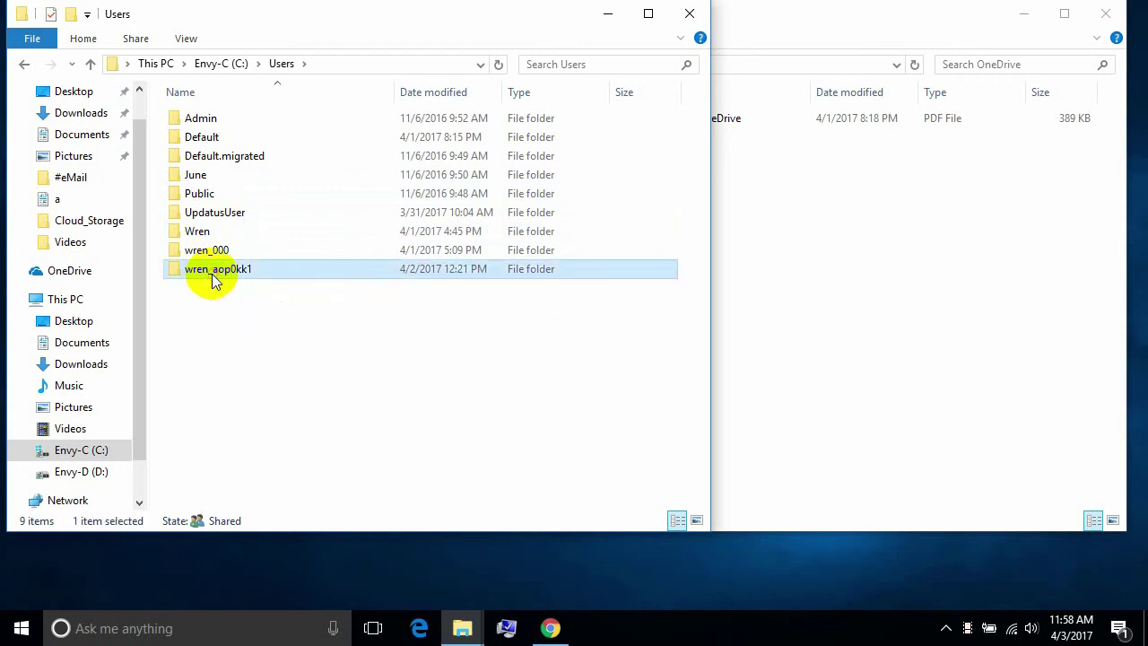
pyautogui.doubleClick(214, 280)
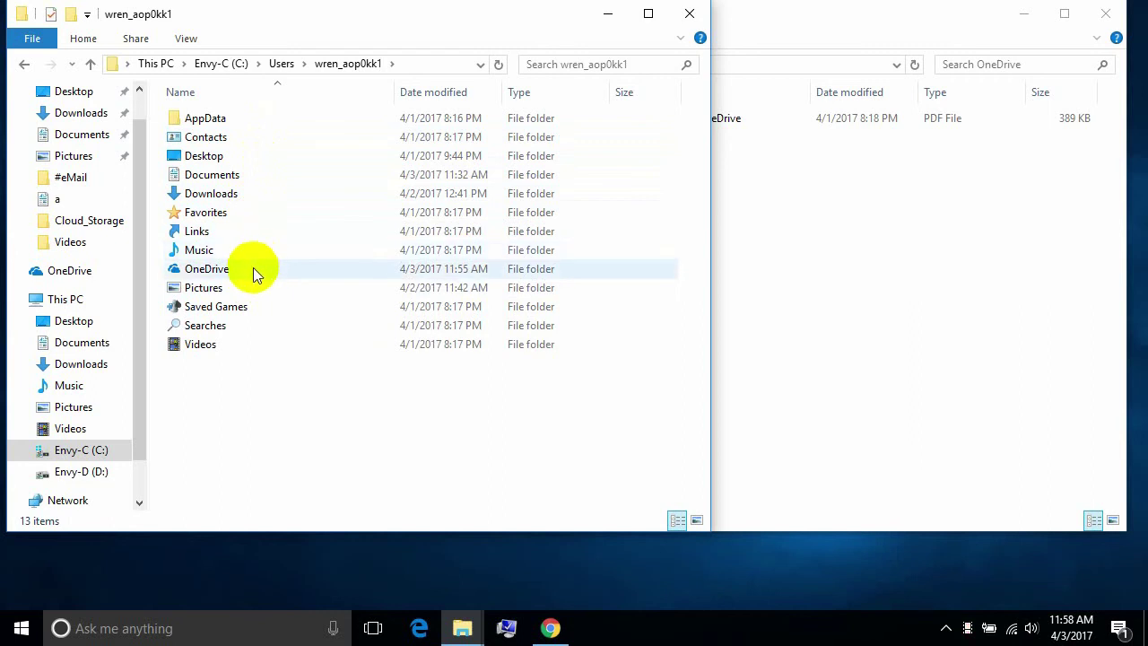
pyautogui.moveTo(249, 274)
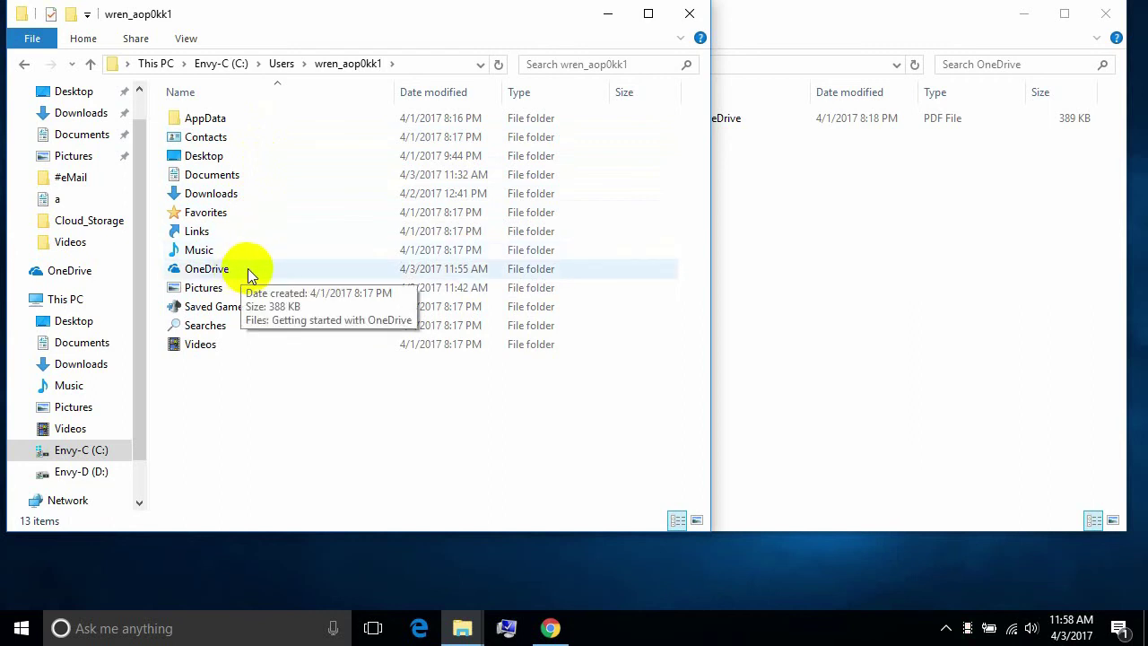
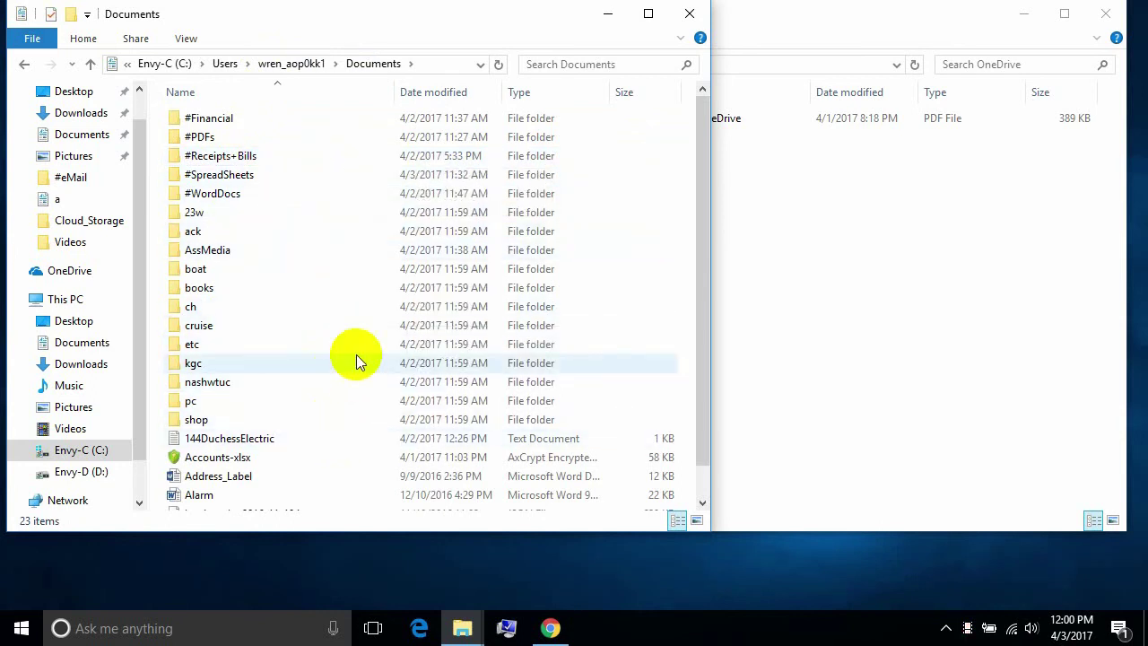
# - Move the #PDFs, #SpreadSheets and #WordDocs folders from Documents into the OneDrive folder
pyautogui.moveTo(357, 356)
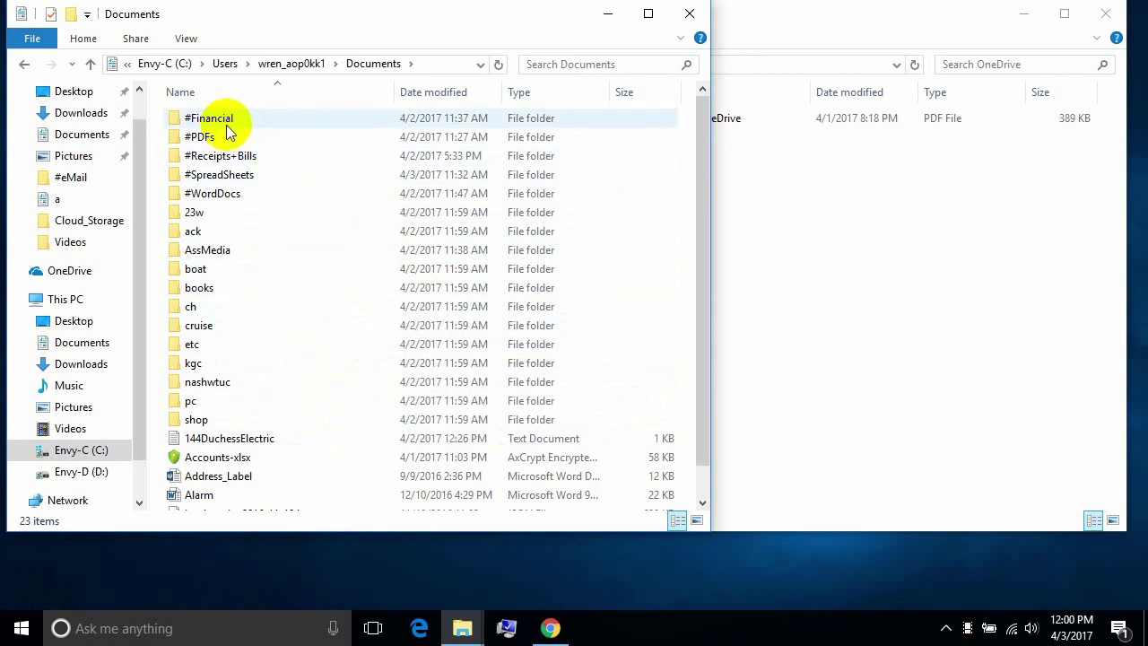
pyautogui.moveTo(227, 132)
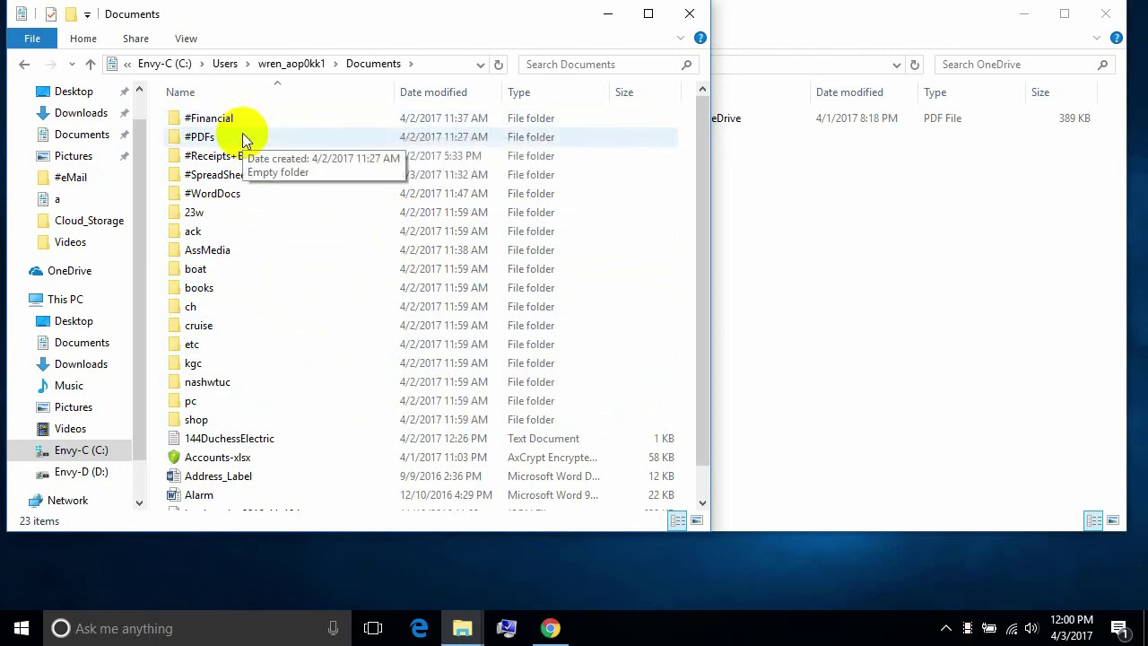
pyautogui.click(244, 139)
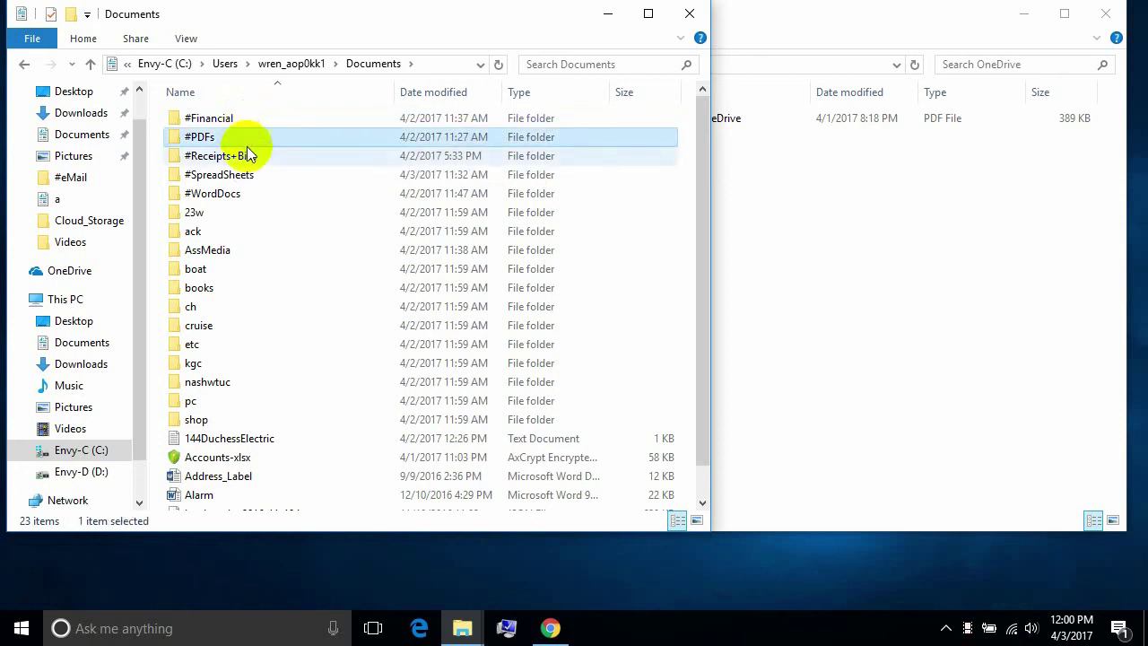
pyautogui.moveTo(262, 159)
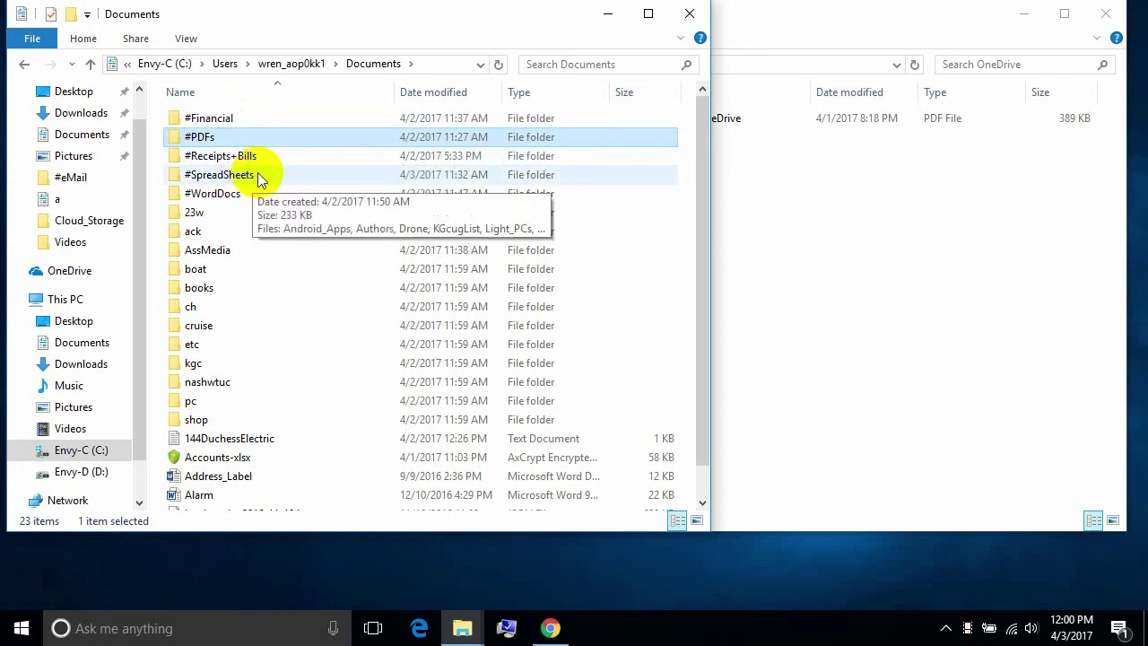
pyautogui.keyDown('ctrl'); pyautogui.click(257, 176); pyautogui.keyUp('ctrl')
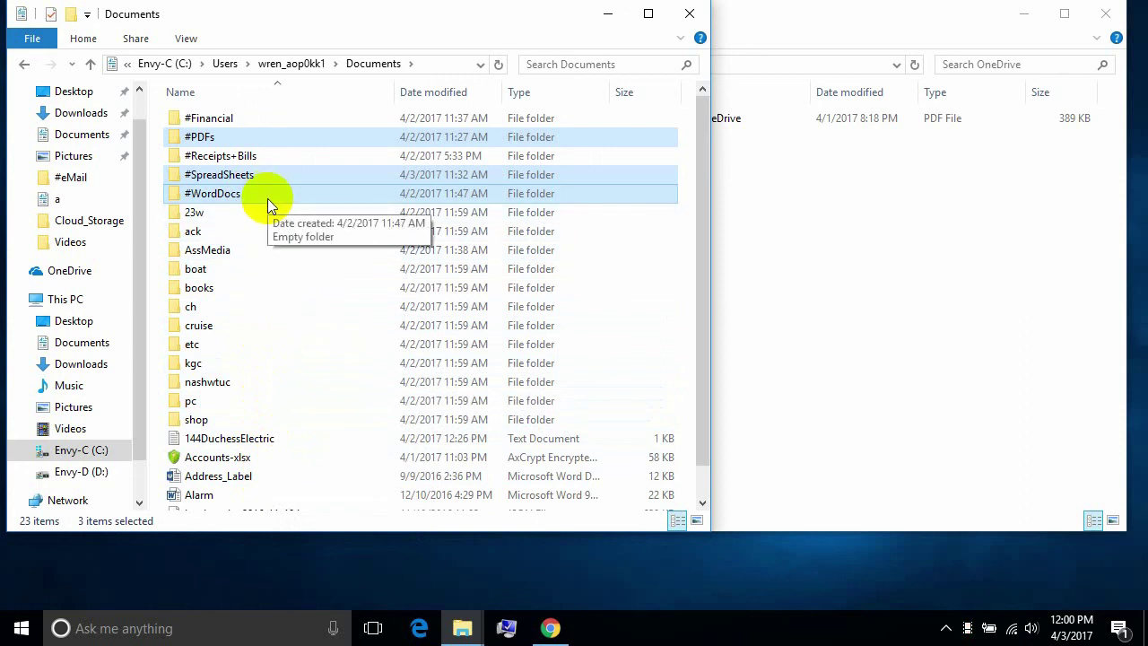
pyautogui.moveTo(268, 198)
pyautogui.mouseDown()
pyautogui.moveTo(523, 236)
pyautogui.moveTo(783, 242)
pyautogui.mouseUp()
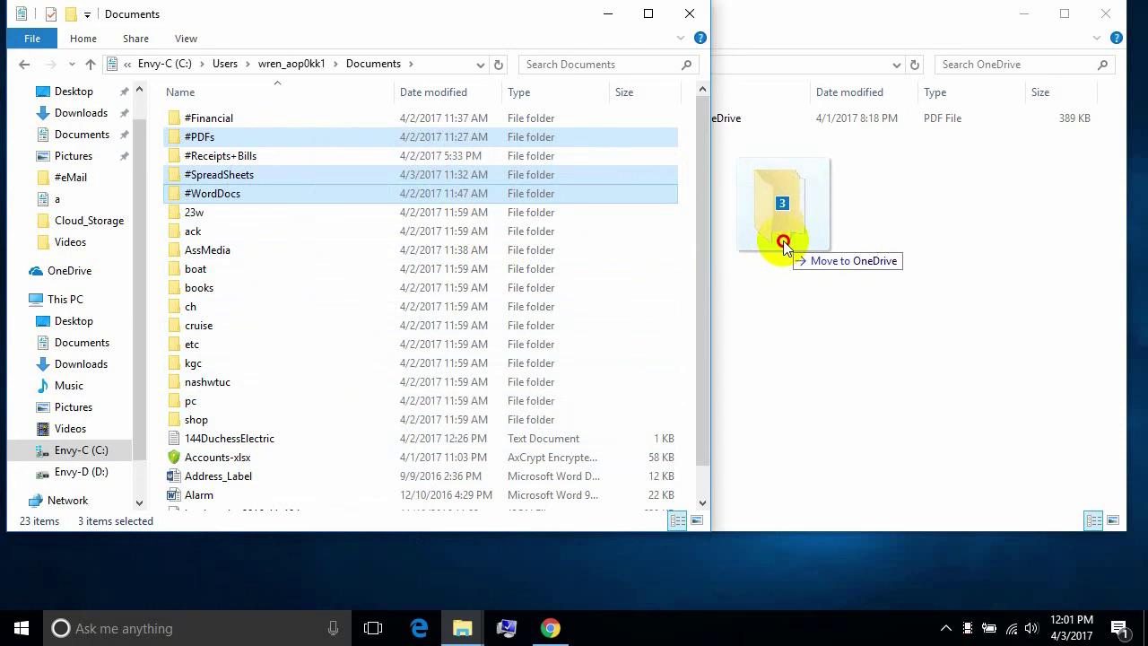
pyautogui.moveTo(784, 240); pyautogui.dragTo(780, 239)
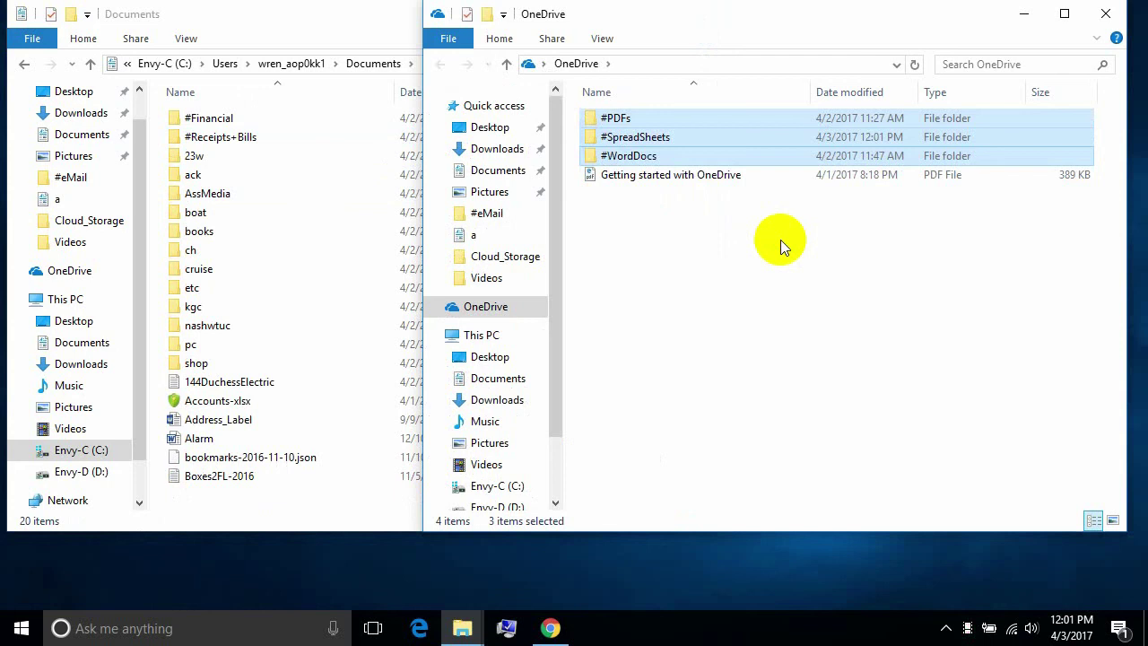
# - Check OneDrive's upload activity for the moved files and close its status window
pyautogui.click(946, 630)
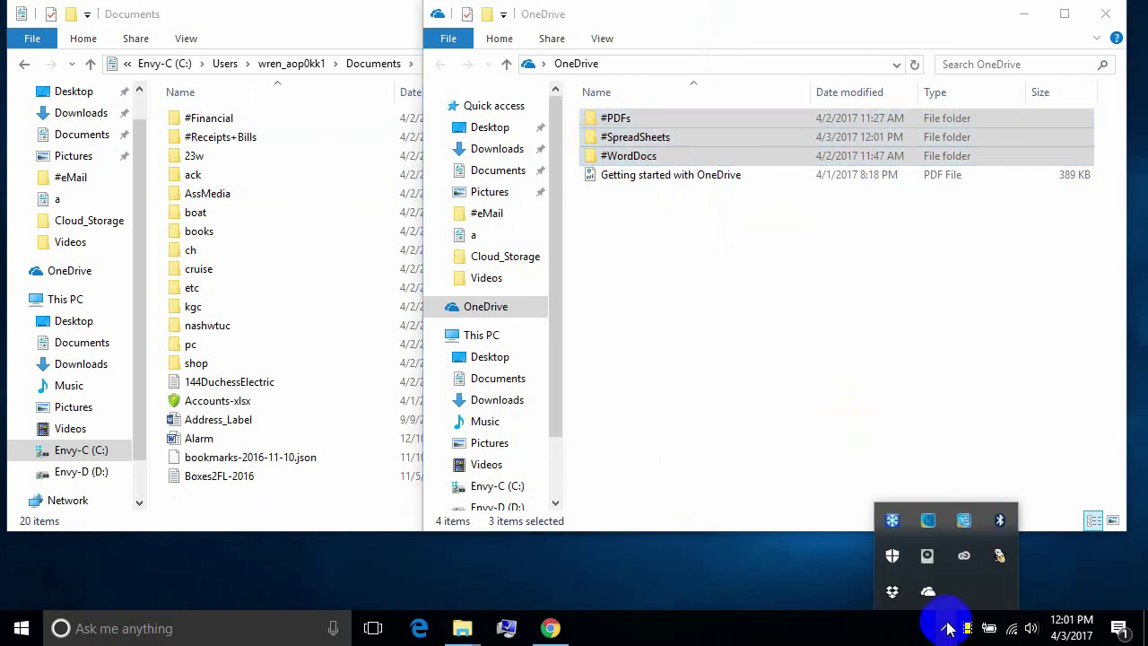
pyautogui.moveTo(935, 607)
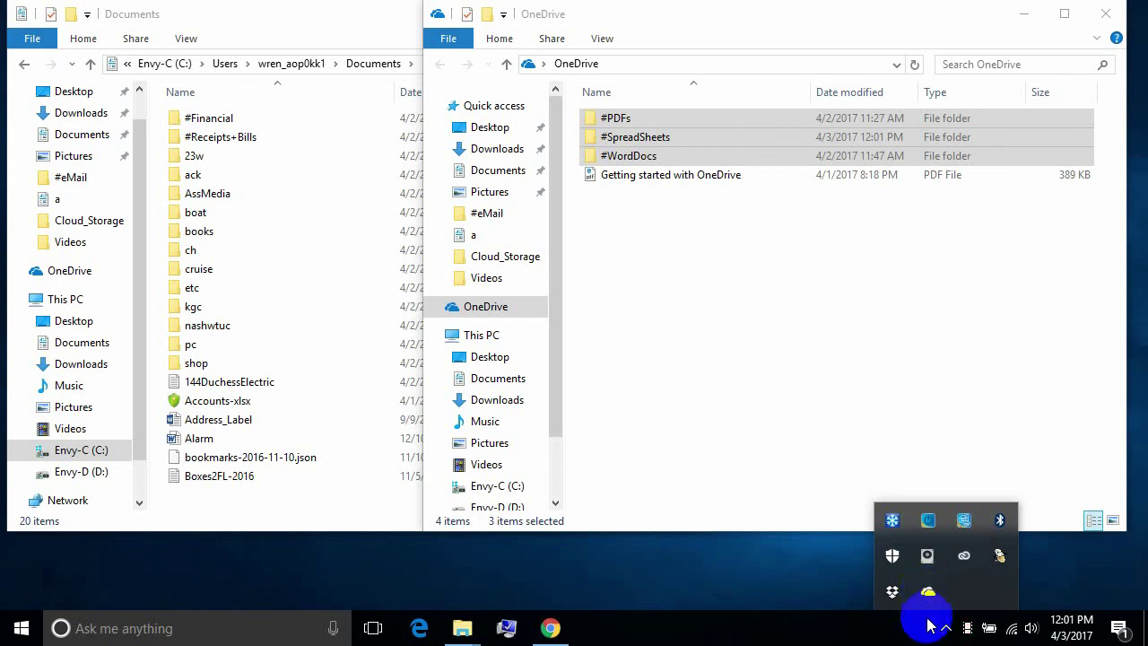
pyautogui.click(928, 597)
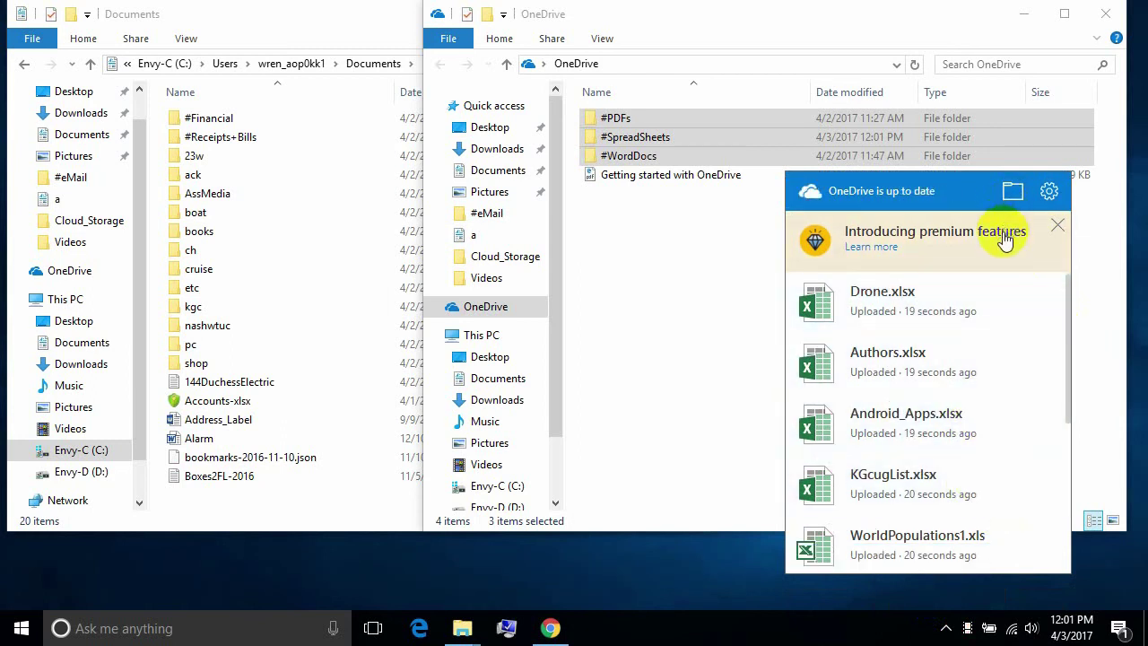
pyautogui.click(837, 609)
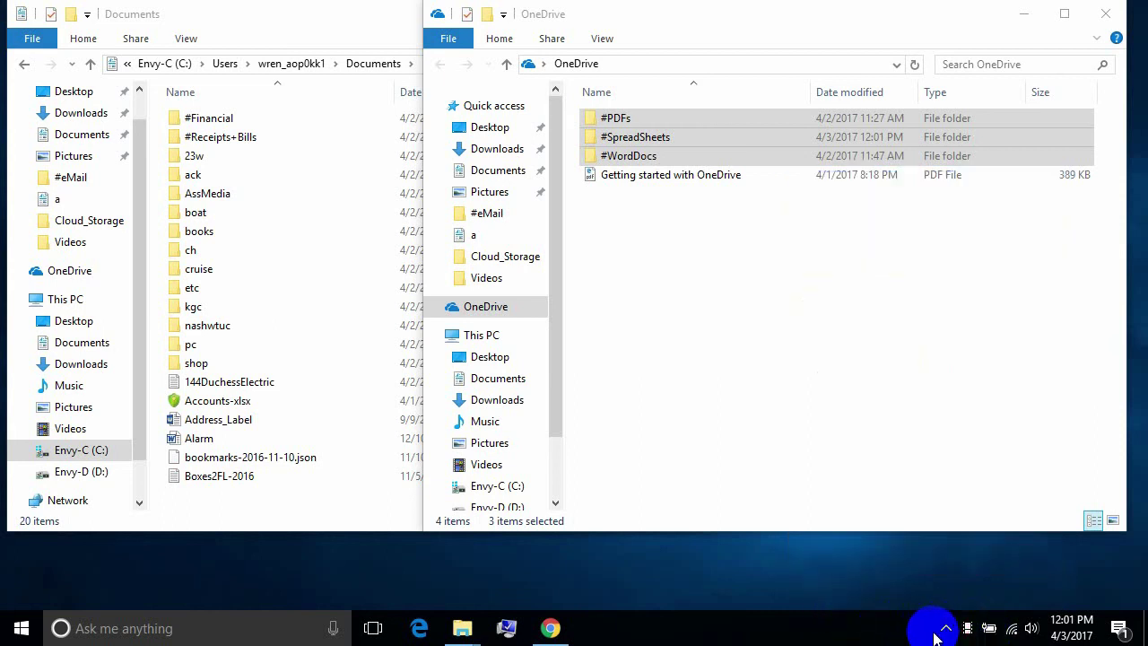
# - Turn on the Microsoft OneDrive icon in the taskbar's notification area settings and close the Settings window
pyautogui.rightClick(837, 635)
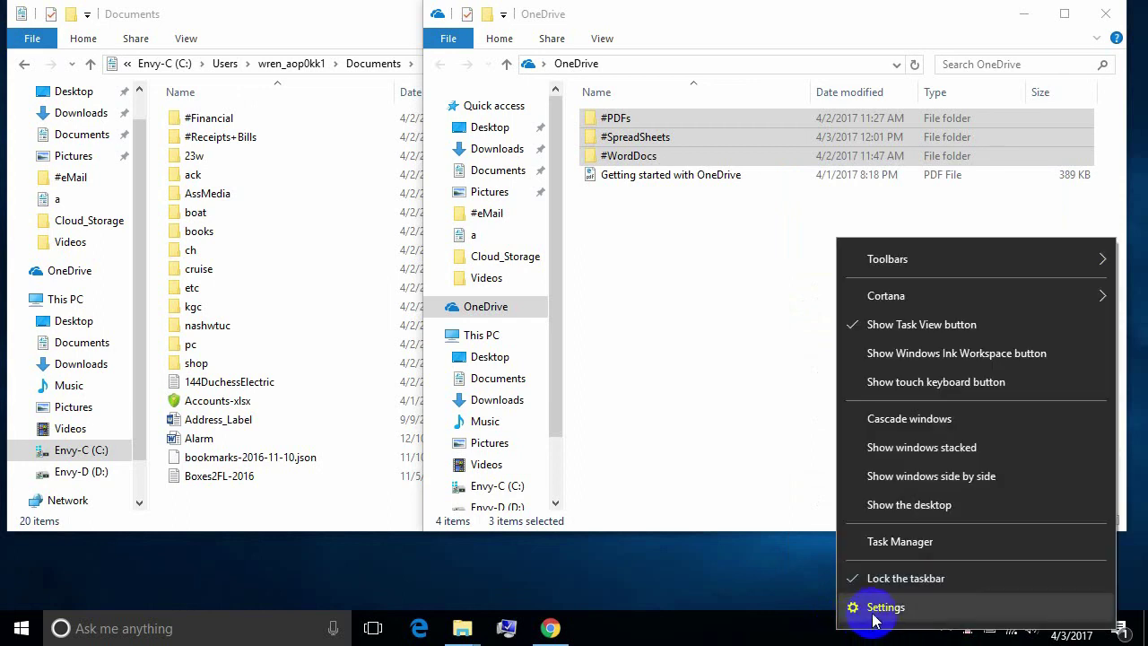
pyautogui.click(870, 608)
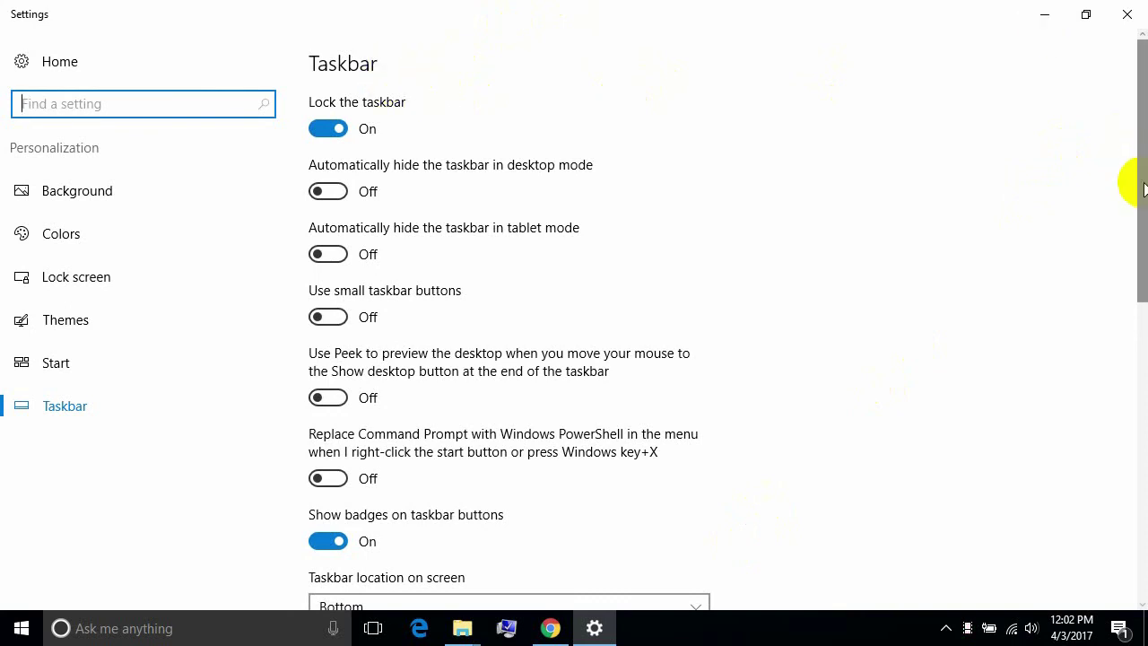
pyautogui.moveTo(1141, 191); pyautogui.dragTo(1136, 348)
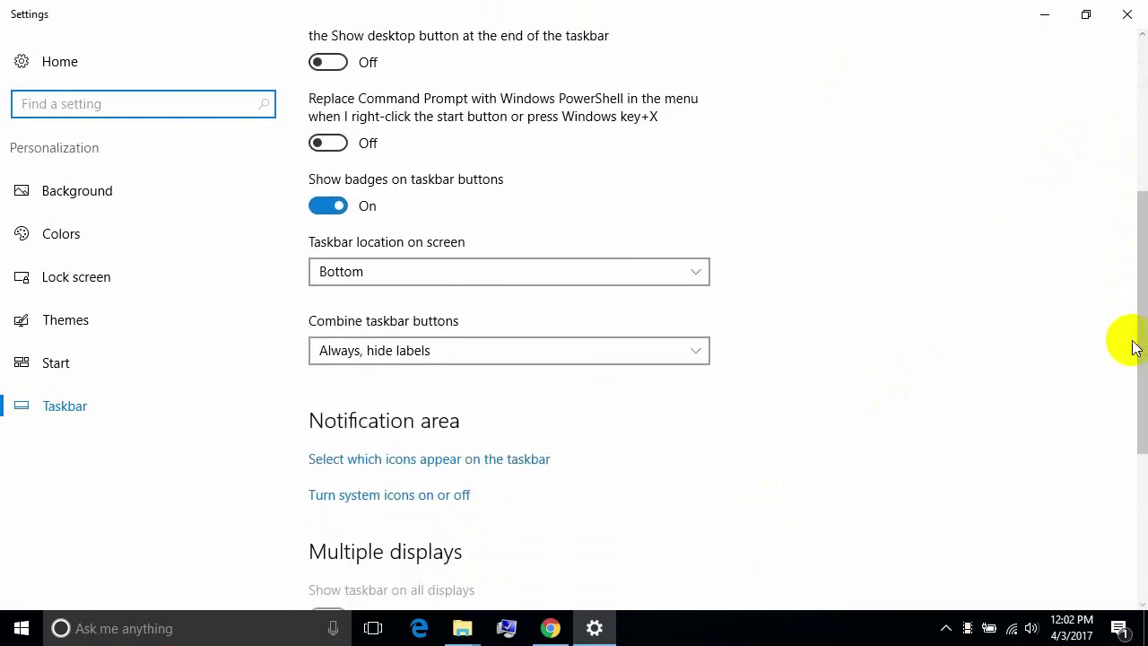
pyautogui.click(416, 461)
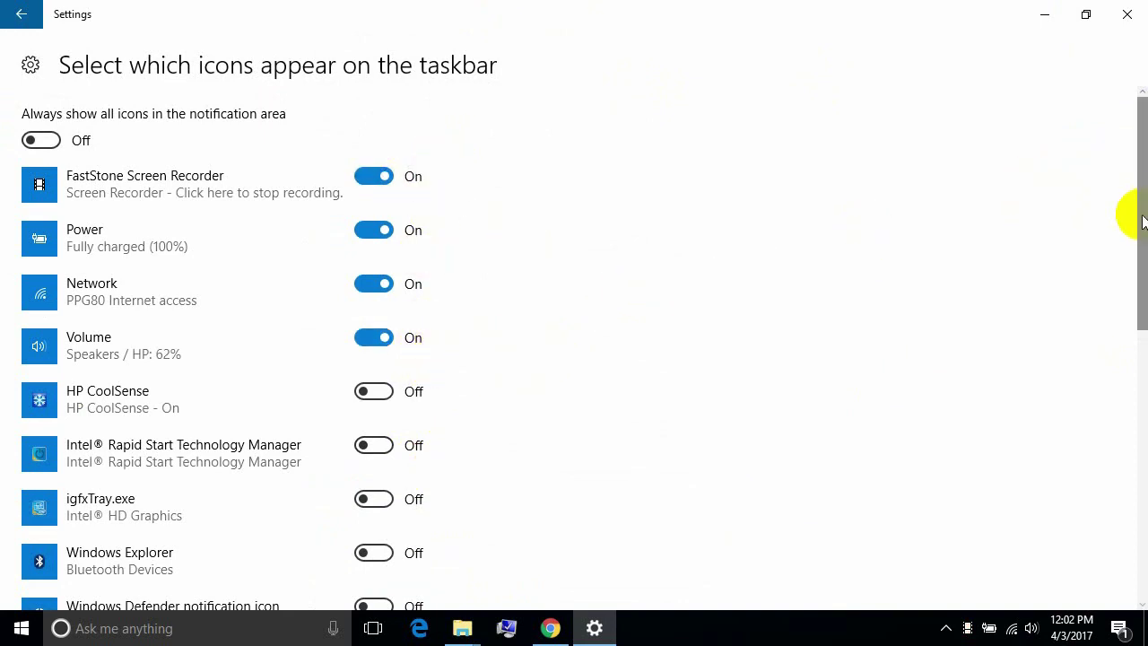
pyautogui.moveTo(1135, 215); pyautogui.dragTo(1134, 474)
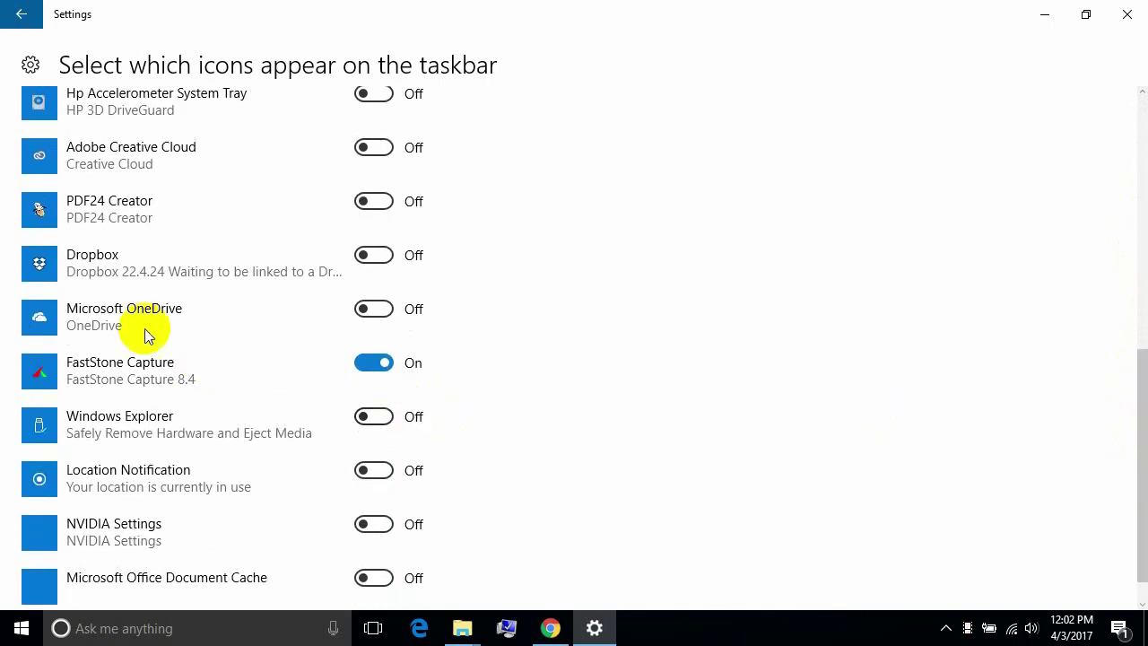
pyautogui.click(375, 310)
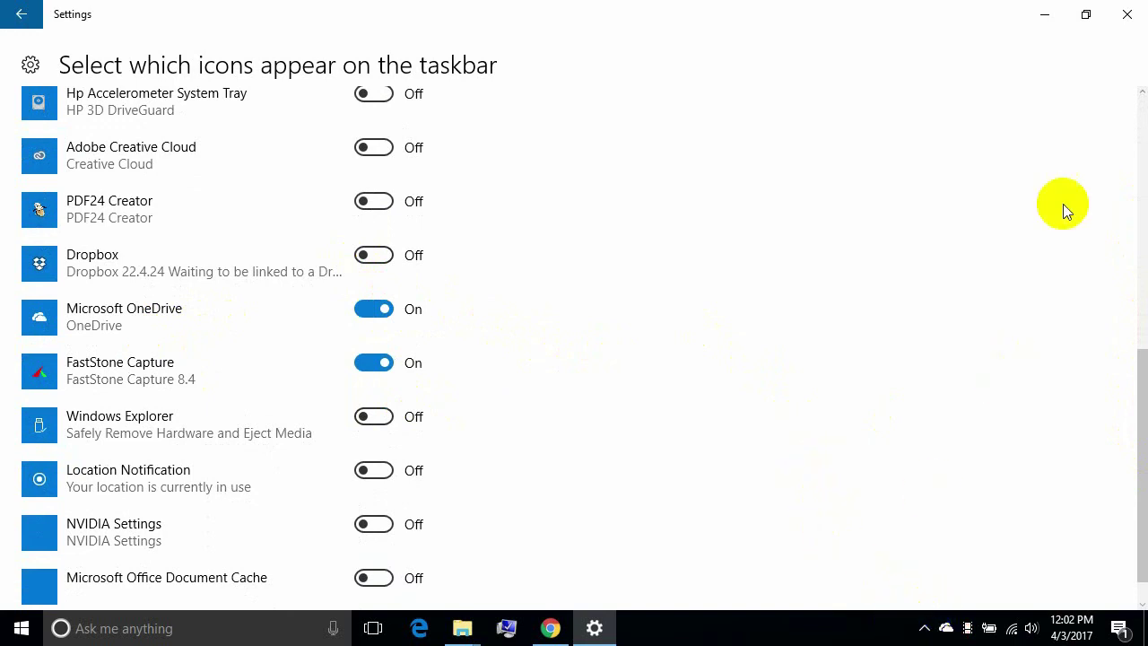
pyautogui.click(1127, 14)
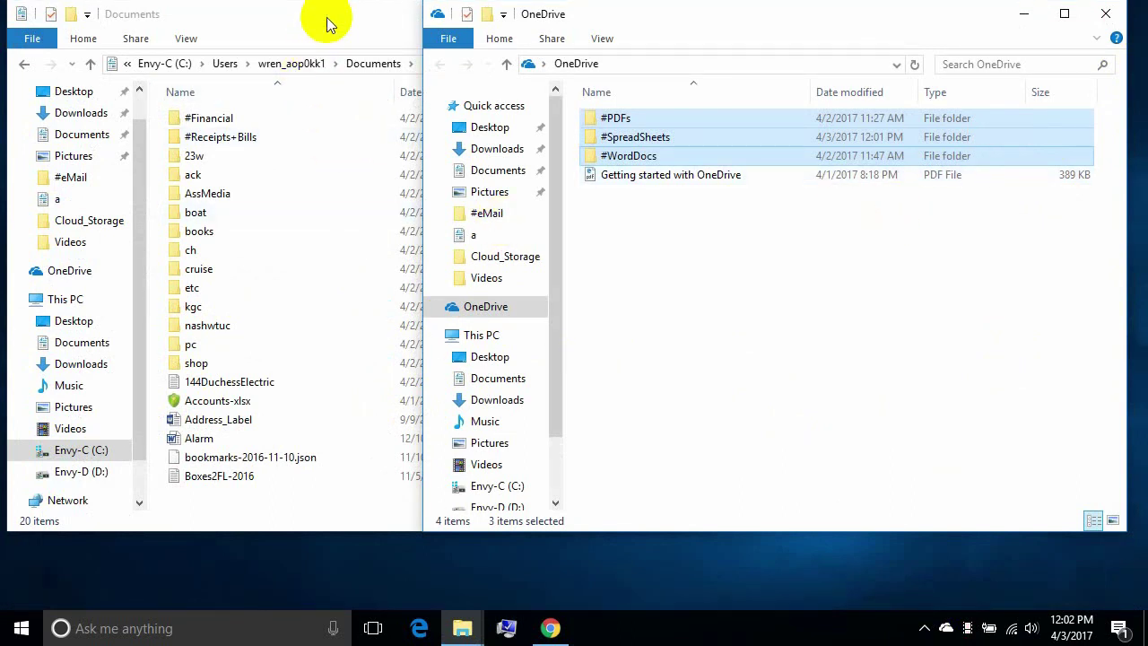
# - Create a new folder named Pictures in the OneDrive folder
pyautogui.rightClick(648, 259)
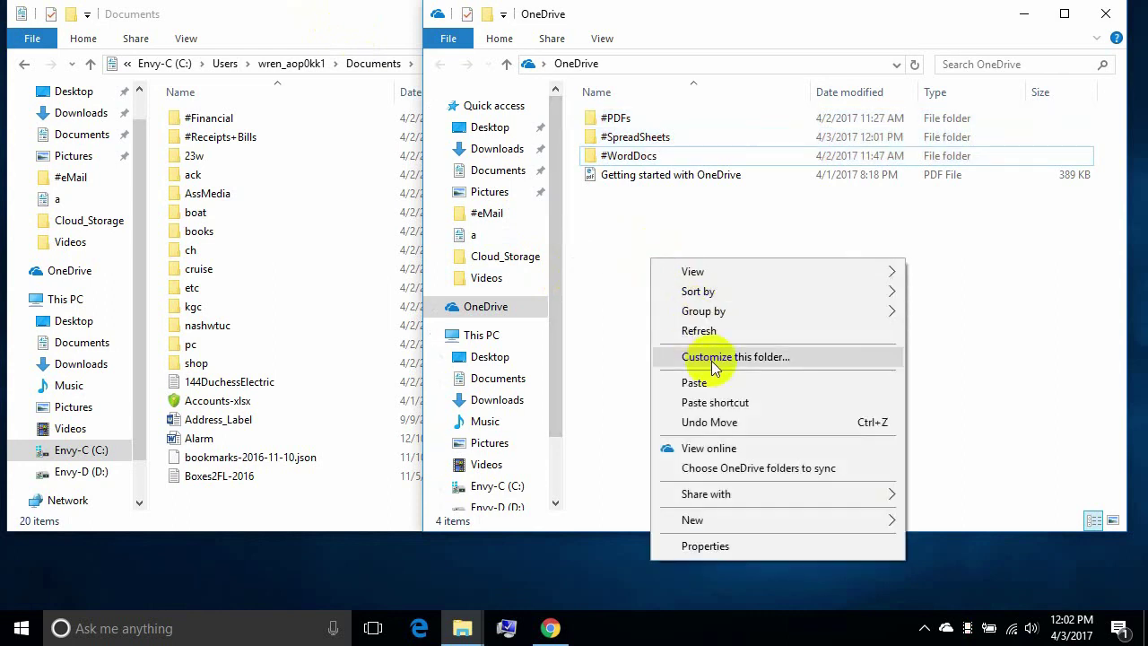
pyautogui.moveTo(718, 520)
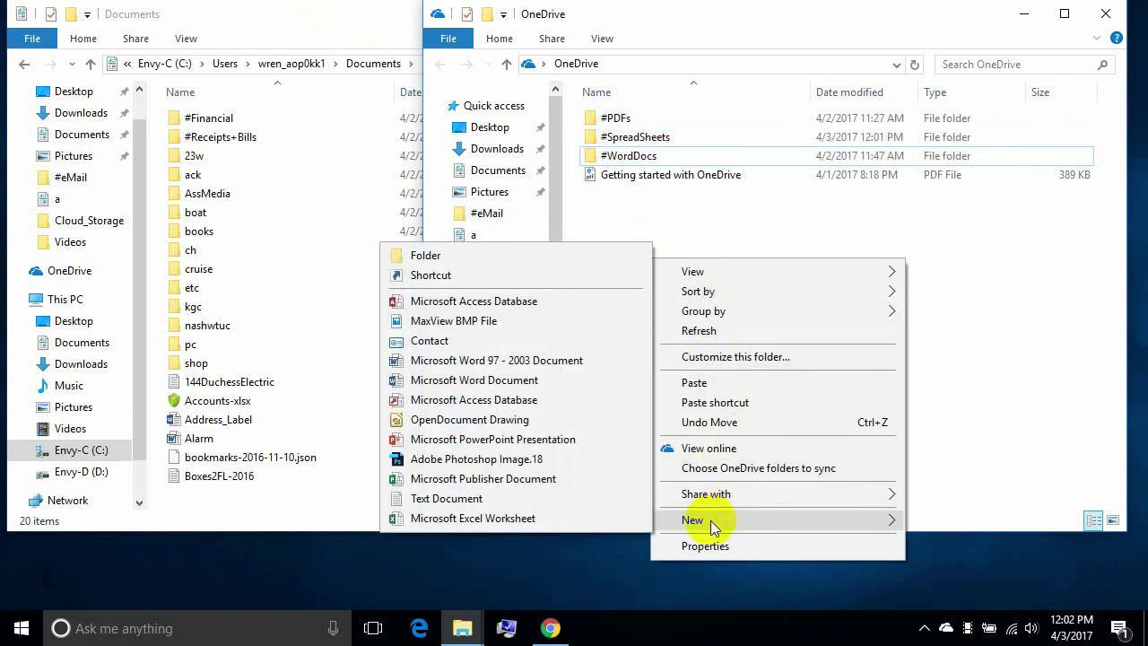
pyautogui.click(411, 256)
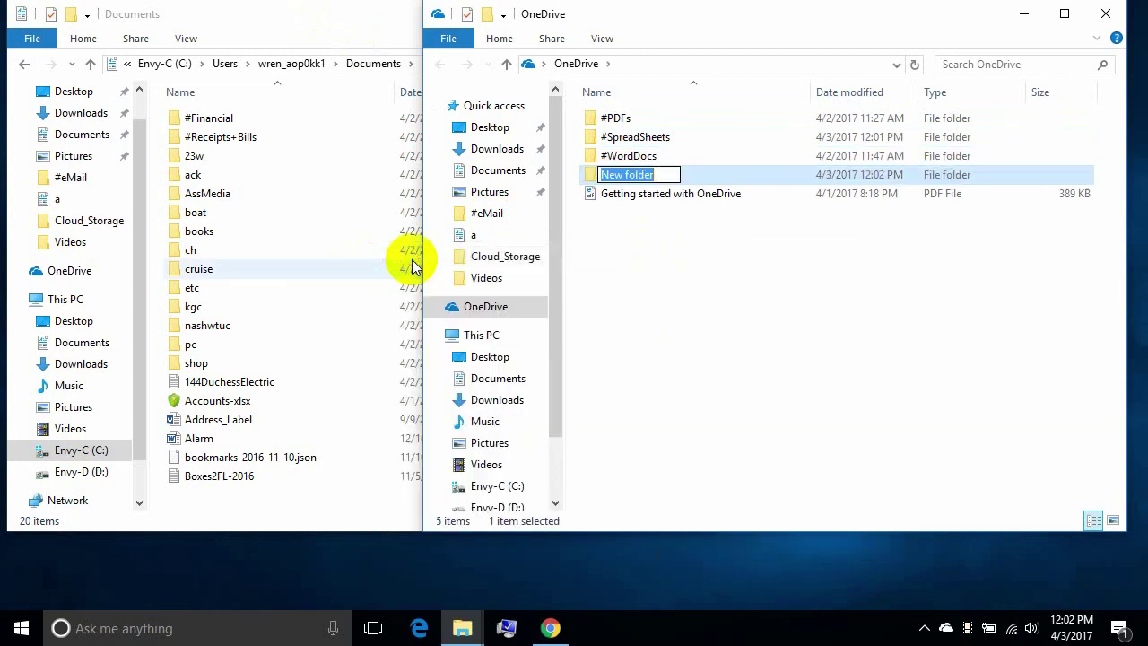
pyautogui.write('P')
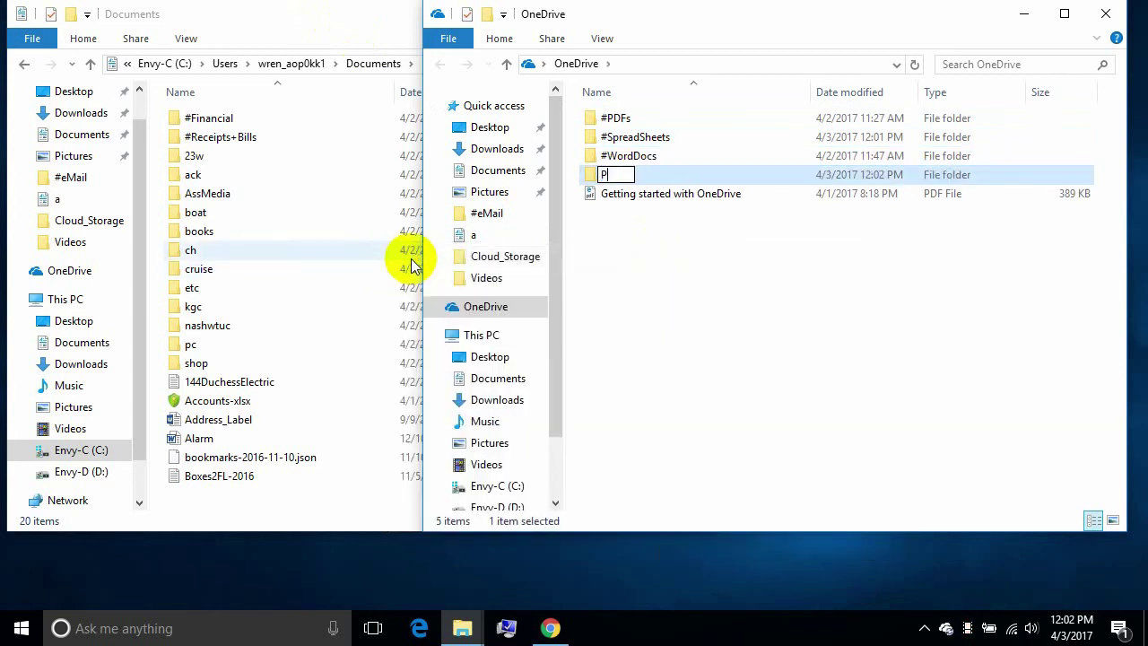
pyautogui.write('icture')
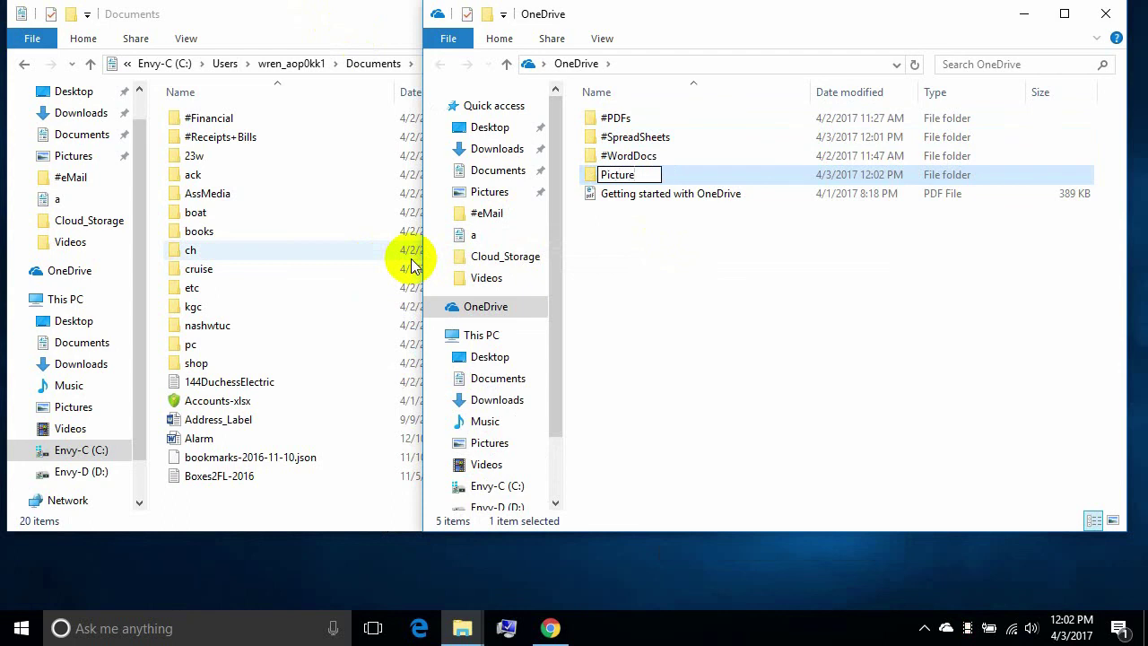
pyautogui.write('s')
pyautogui.press('Return')
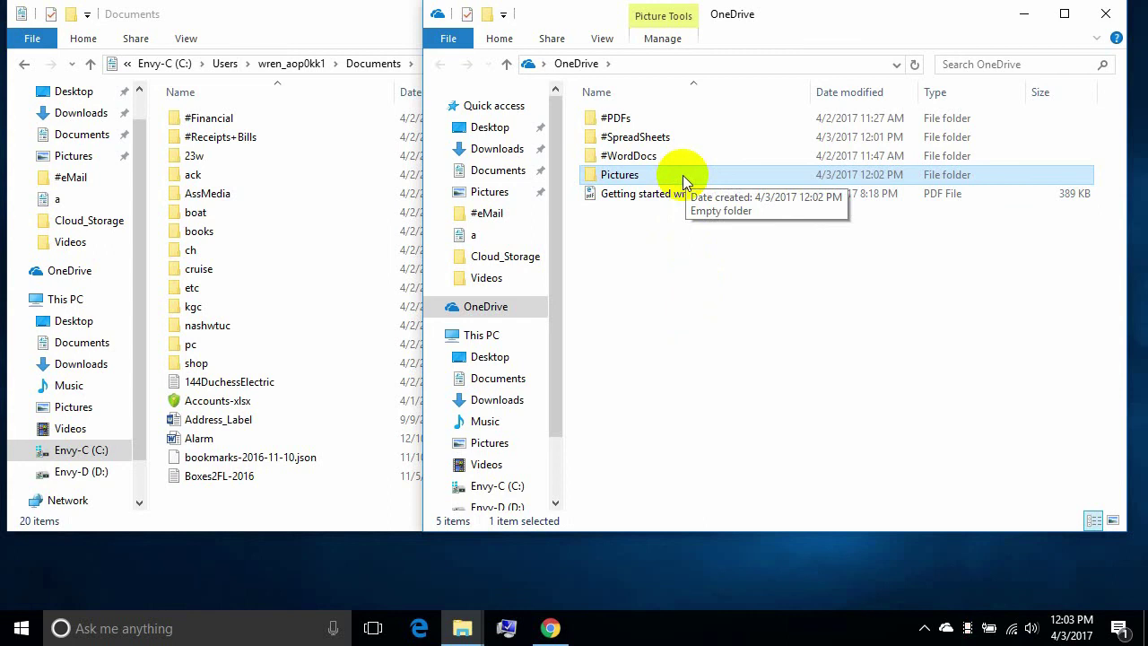
pyautogui.click(675, 237)
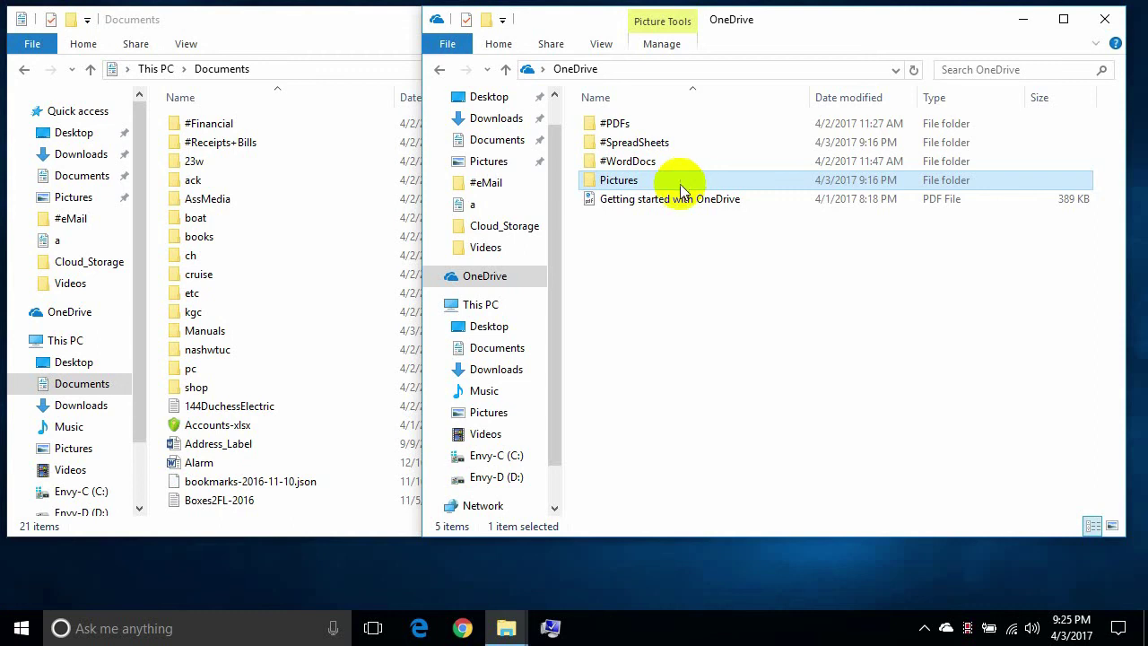
pyautogui.rightClick(657, 235)
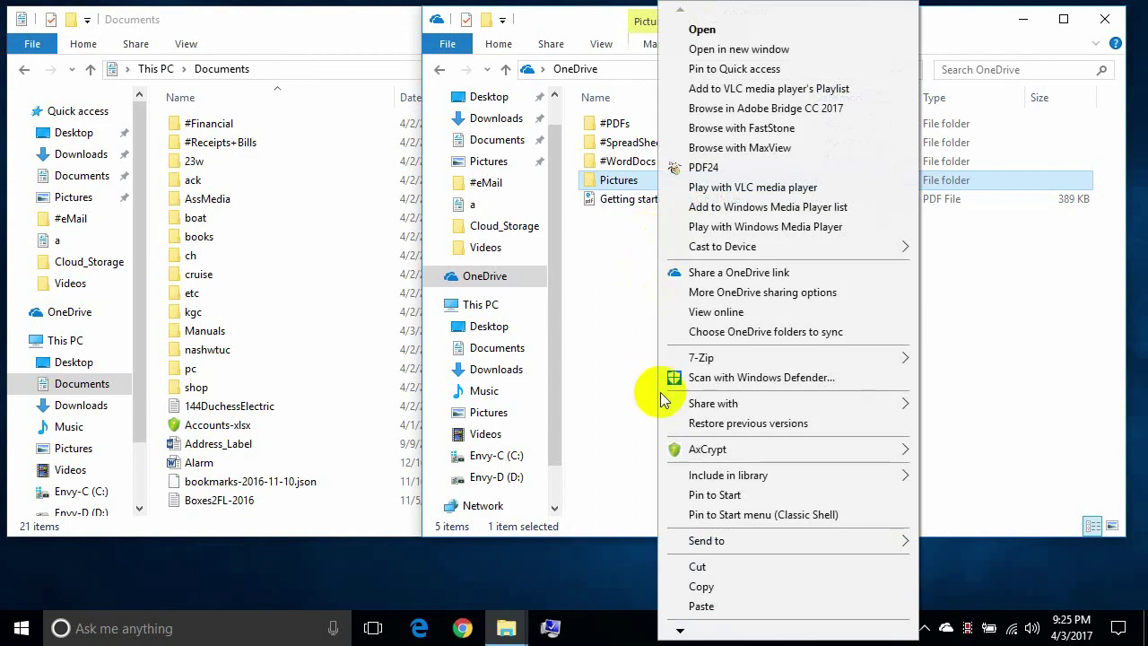
pyautogui.click(687, 631)
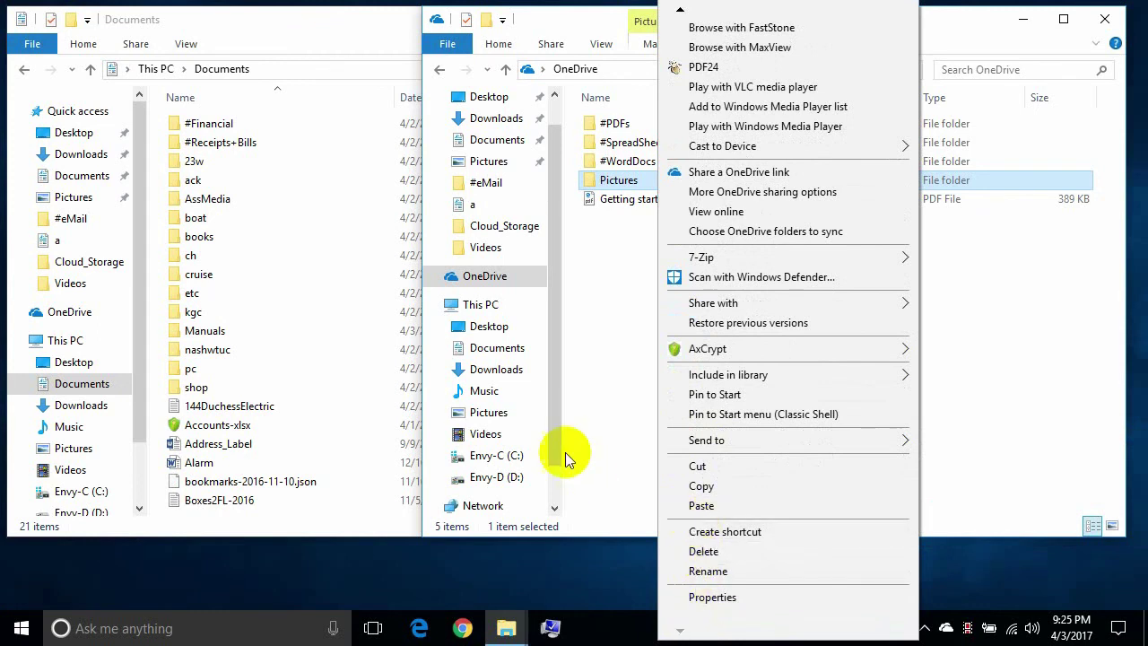
pyautogui.click(596, 342)
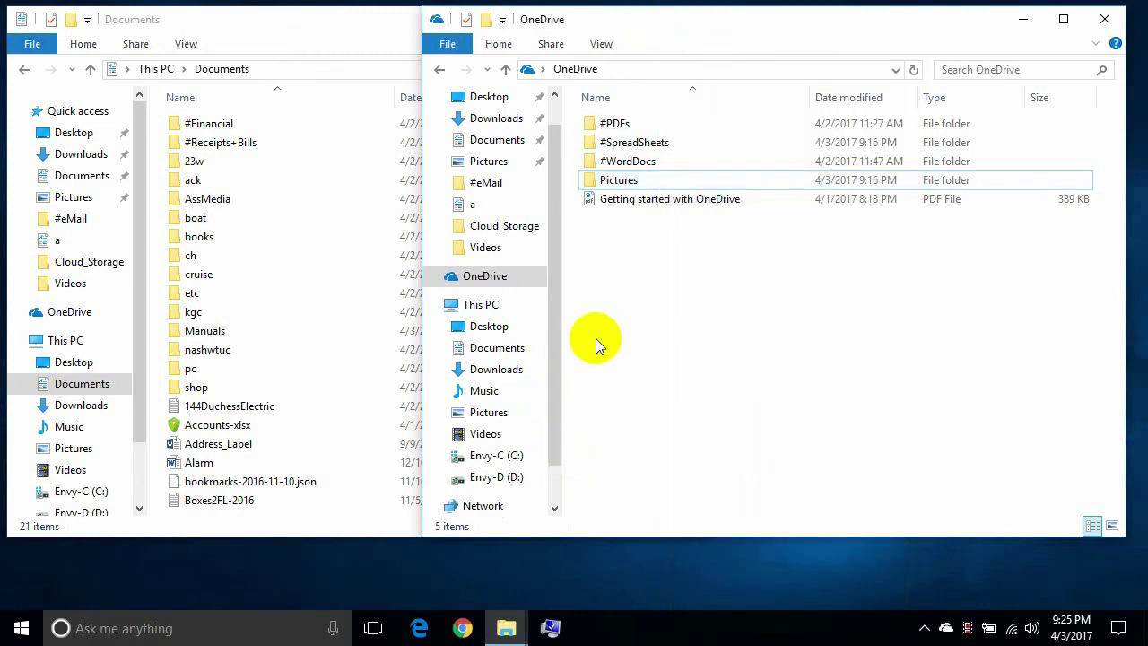
# - Create a new folder named Documents in the OneDrive folder
pyautogui.rightClick(727, 299)
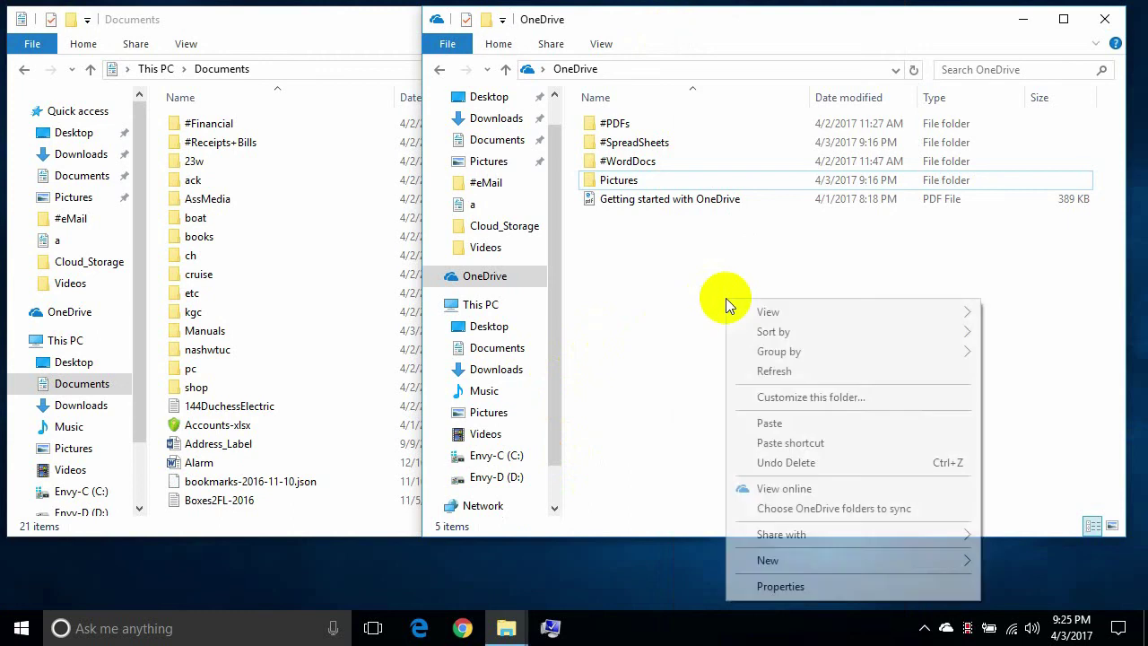
pyautogui.moveTo(763, 560)
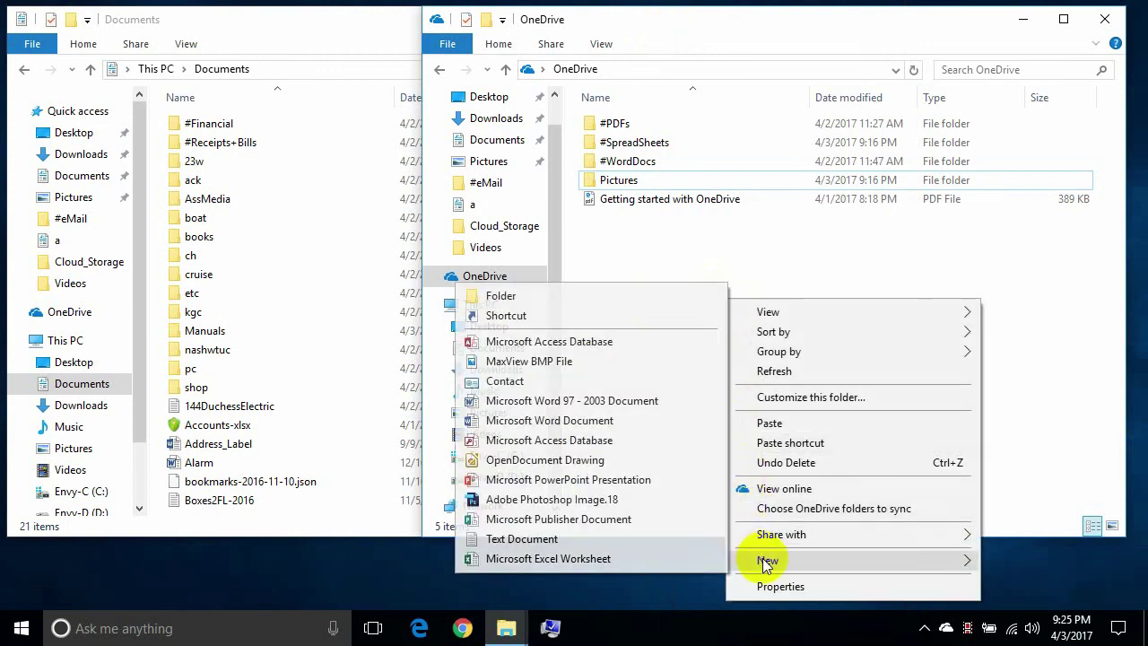
pyautogui.click(555, 301)
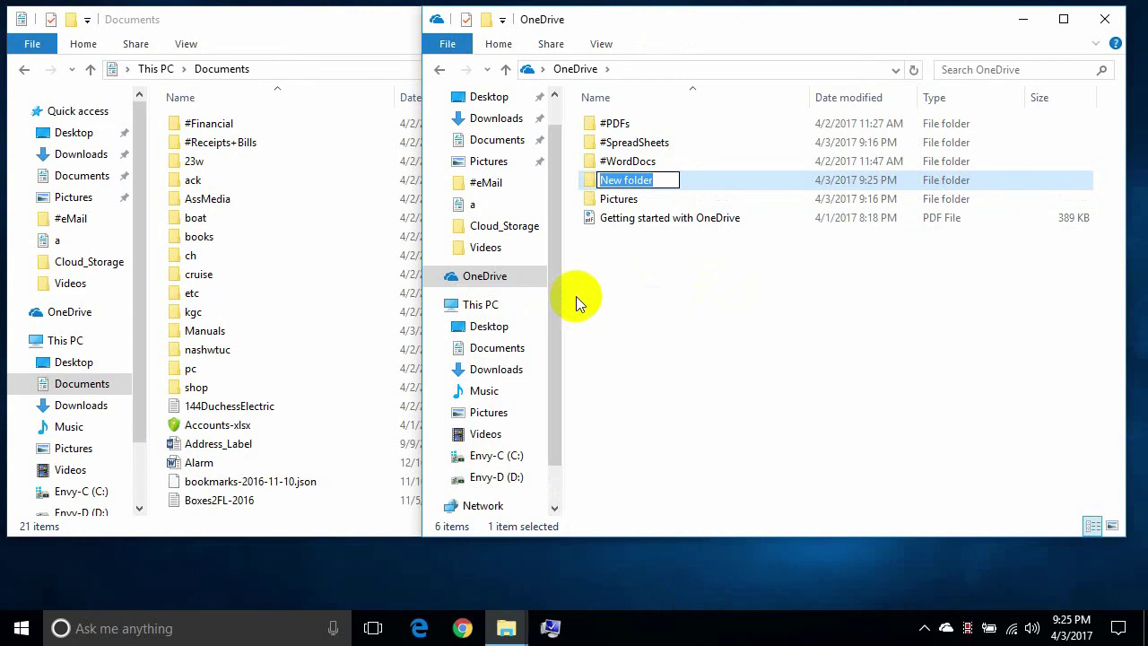
pyautogui.write('Docu')
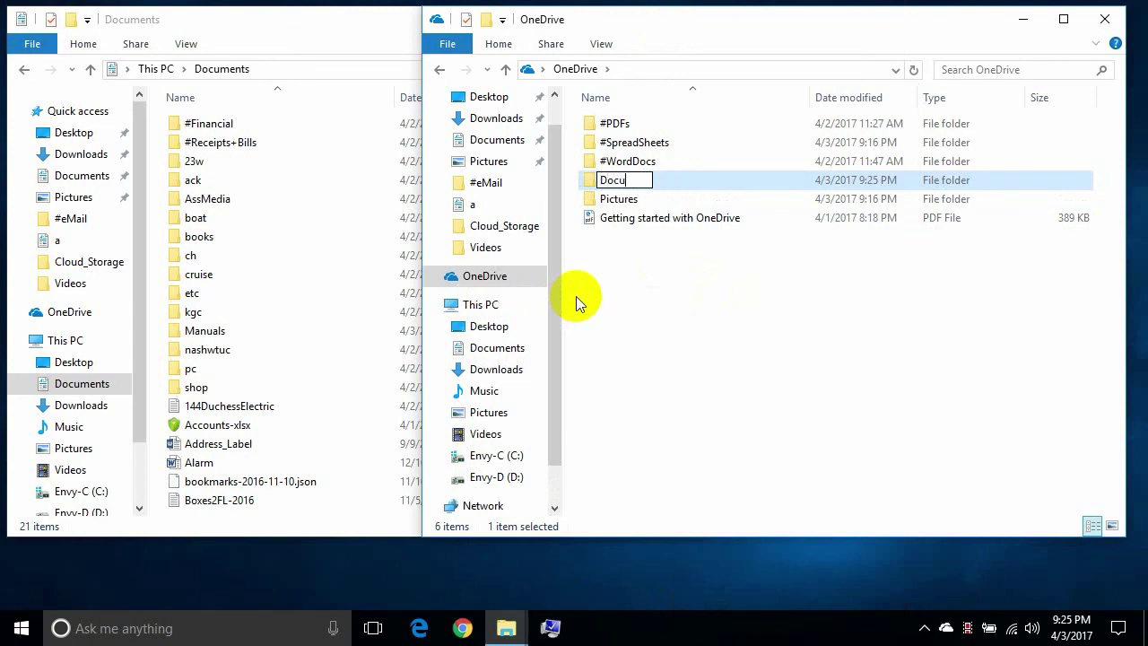
pyautogui.write('ments')
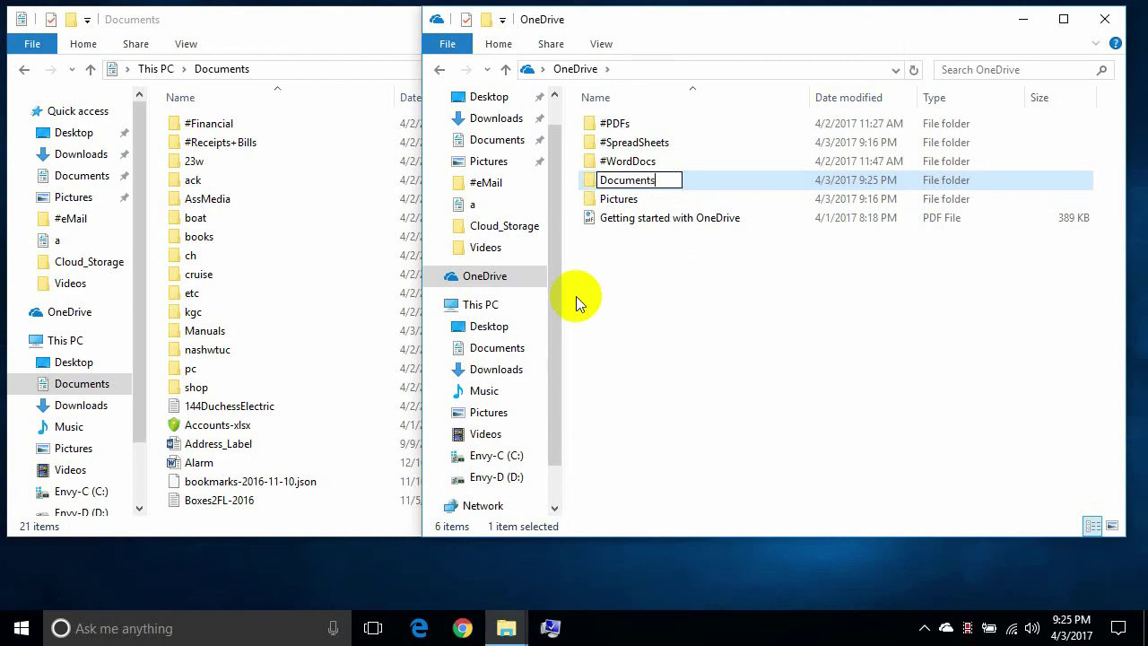
pyautogui.press('Return')
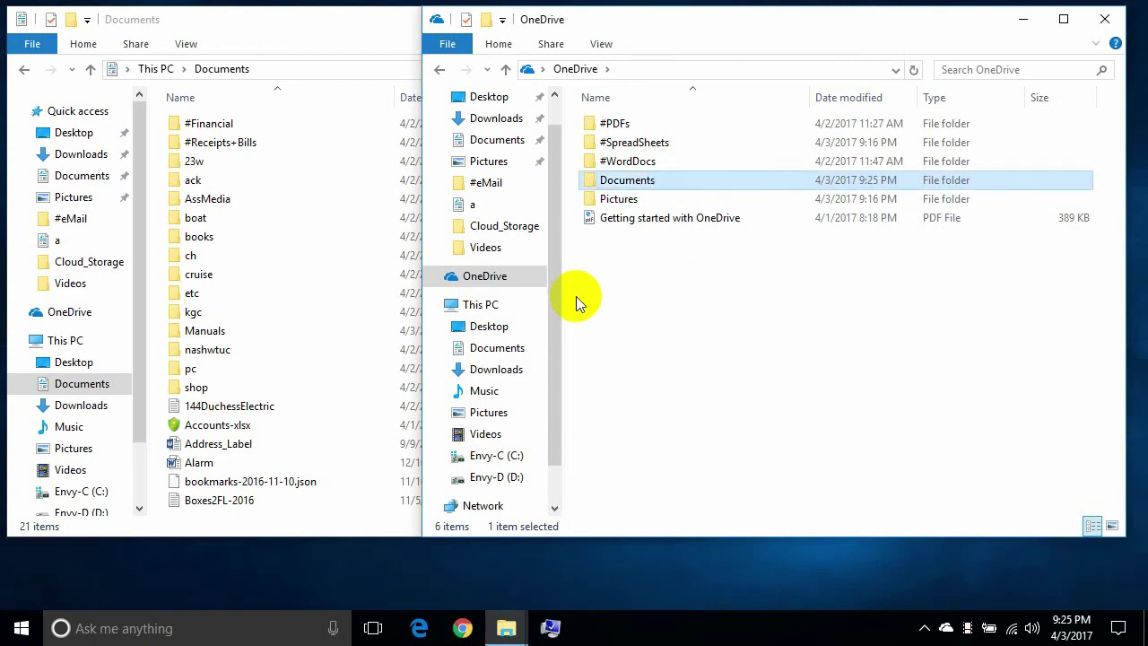
# - Move the #PDFs, #SpreadSheets and #WordDocs folders into the Pictures folder within OneDrive
pyautogui.click(610, 128)
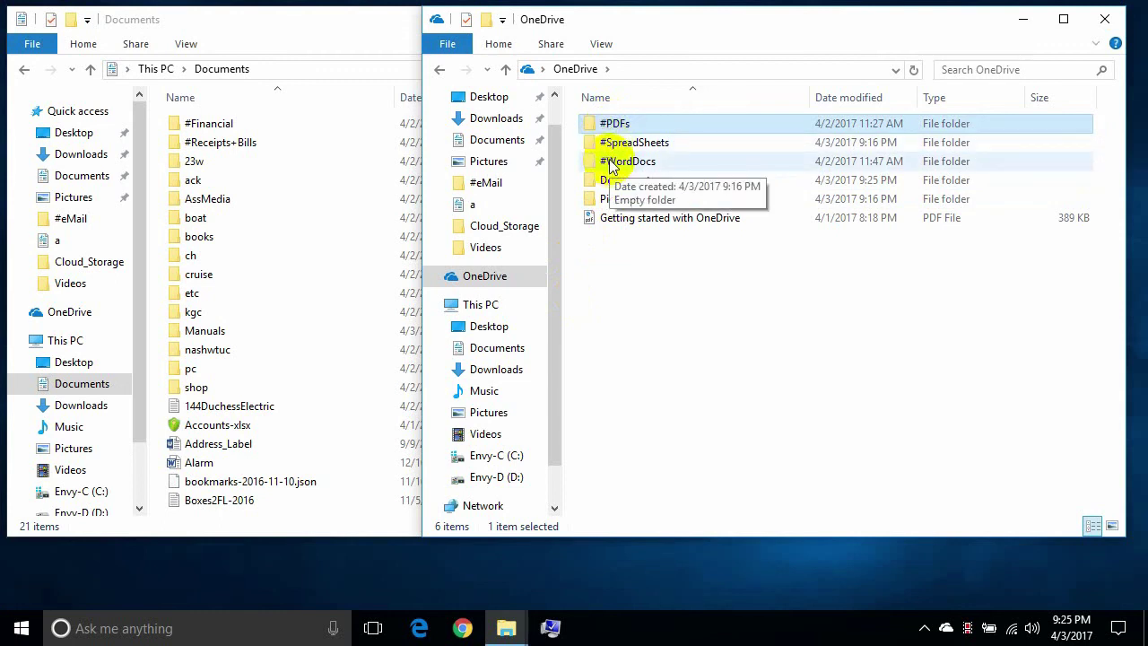
pyautogui.keyDown('shift'); pyautogui.click(610, 164); pyautogui.keyUp('shift')
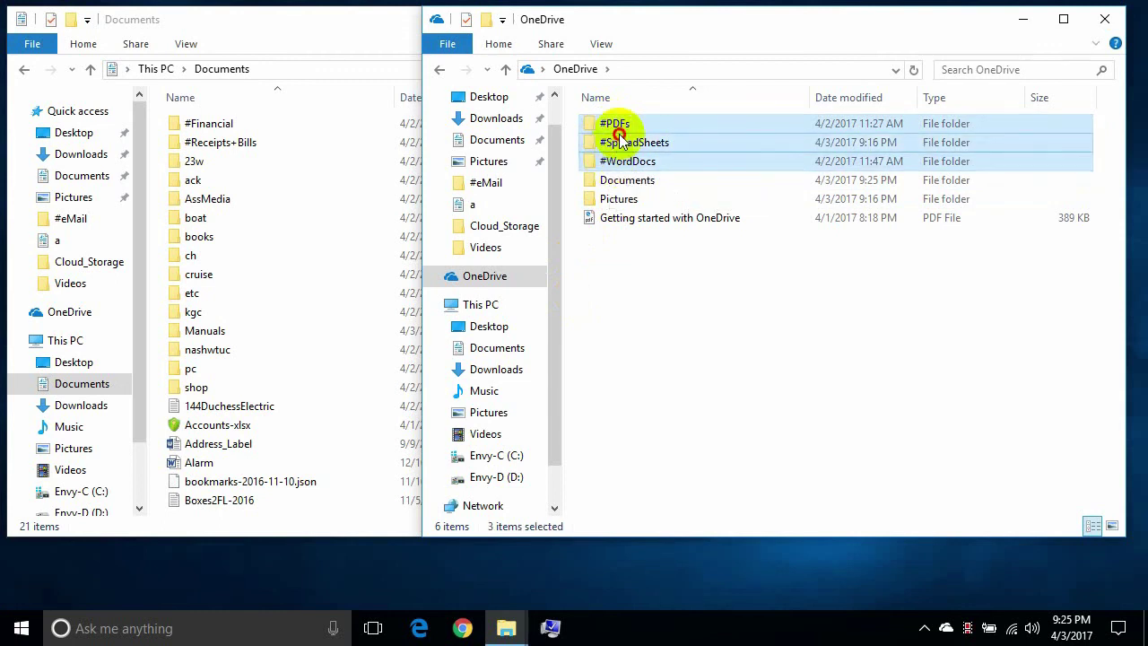
pyautogui.moveTo(615, 133); pyautogui.dragTo(618, 196)
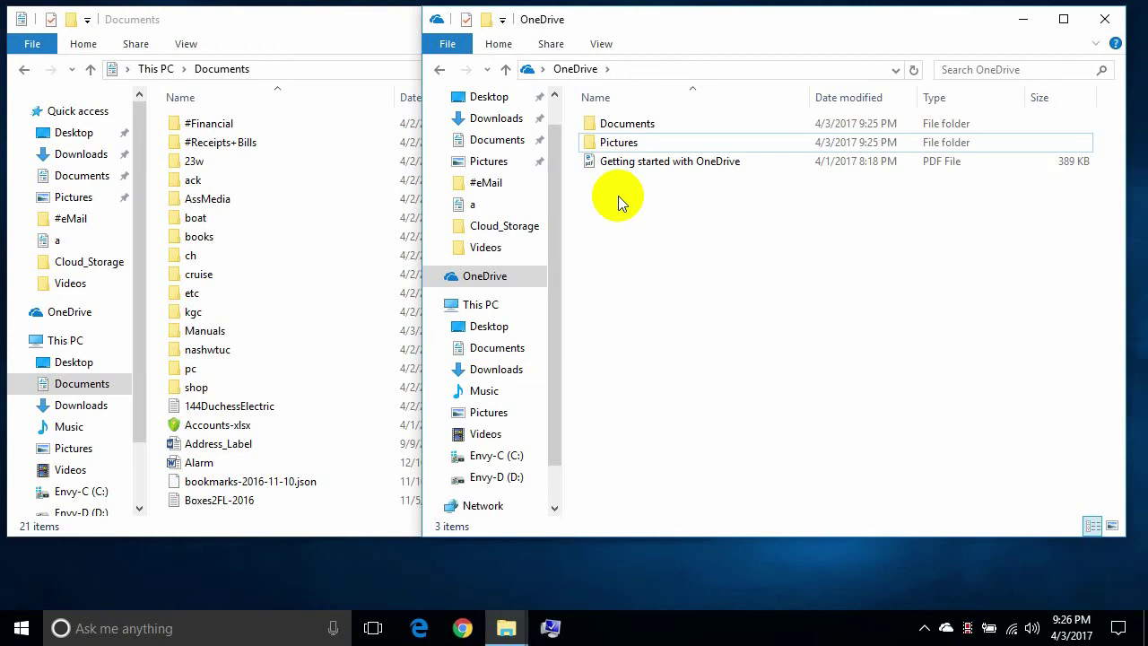
# - Move the Manuals folder from the PC's Documents folder into the main OneDrive folder
pyautogui.click(212, 339)
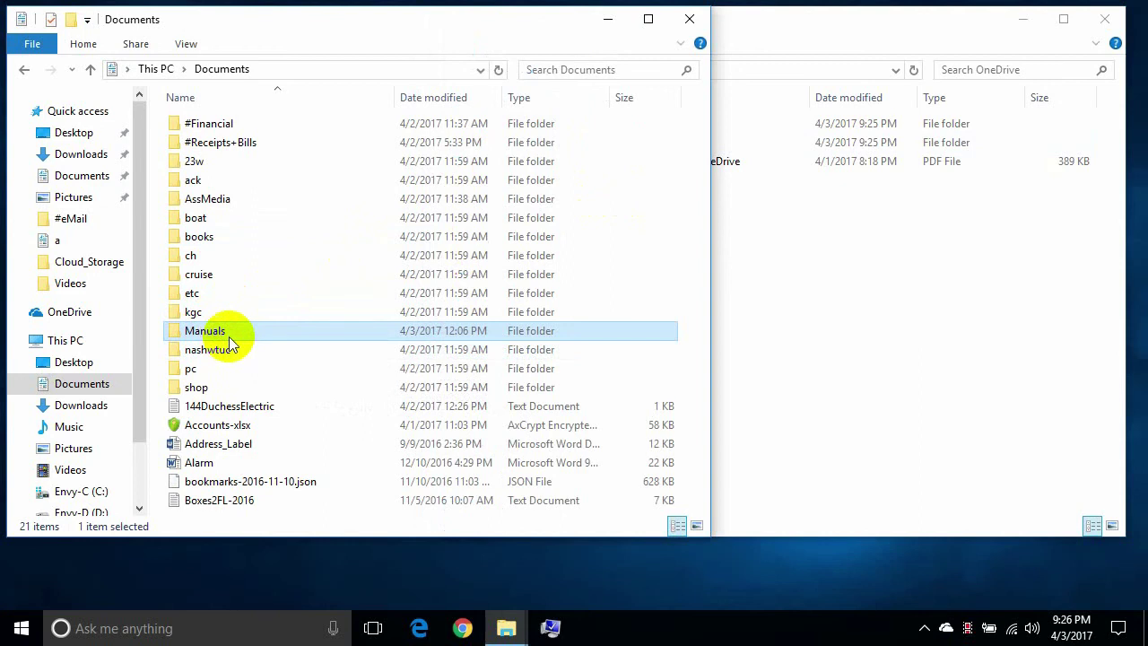
pyautogui.moveTo(230, 342)
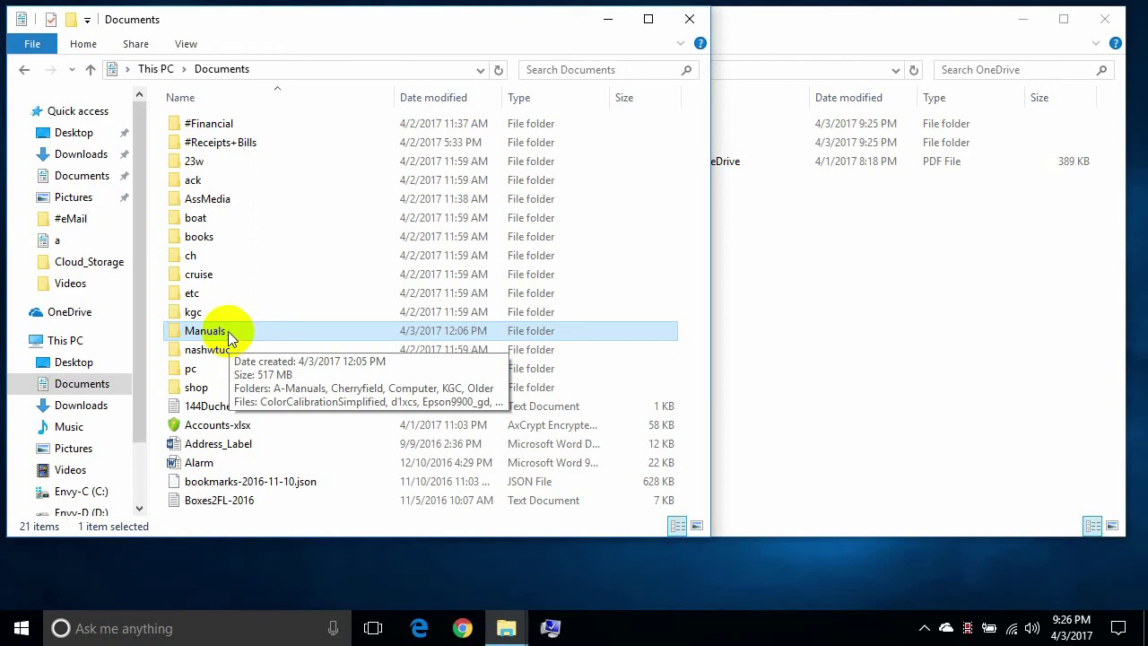
pyautogui.click(230, 333)
pyautogui.moveTo(229, 333); pyautogui.dragTo(796, 303)
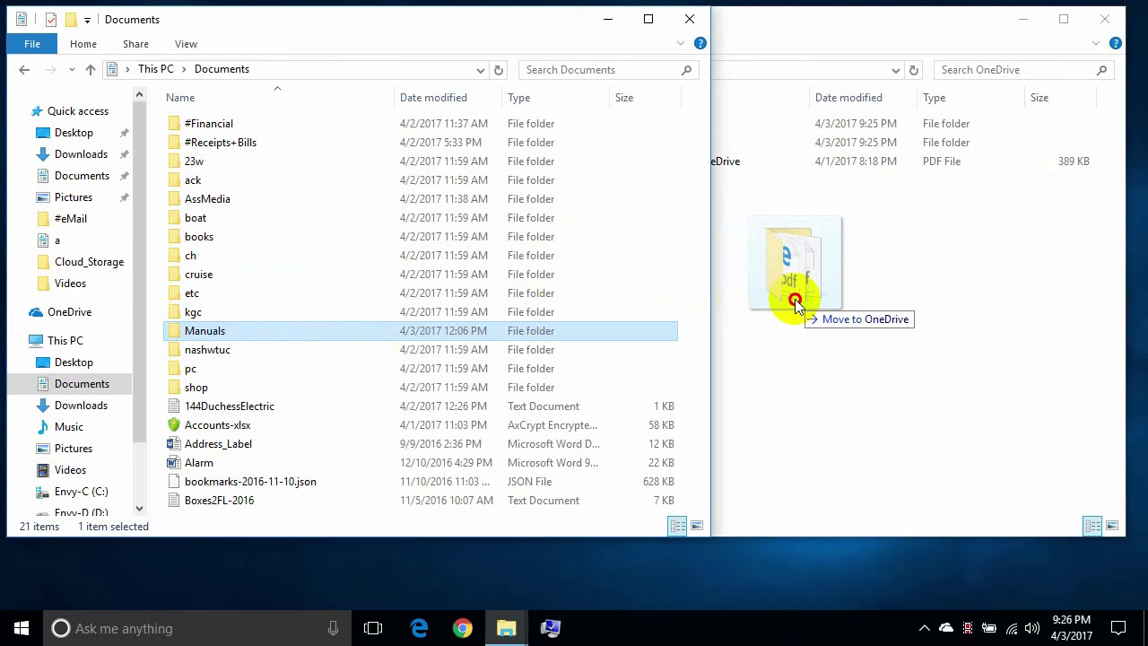
pyautogui.moveTo(796, 304); pyautogui.dragTo(795, 302)
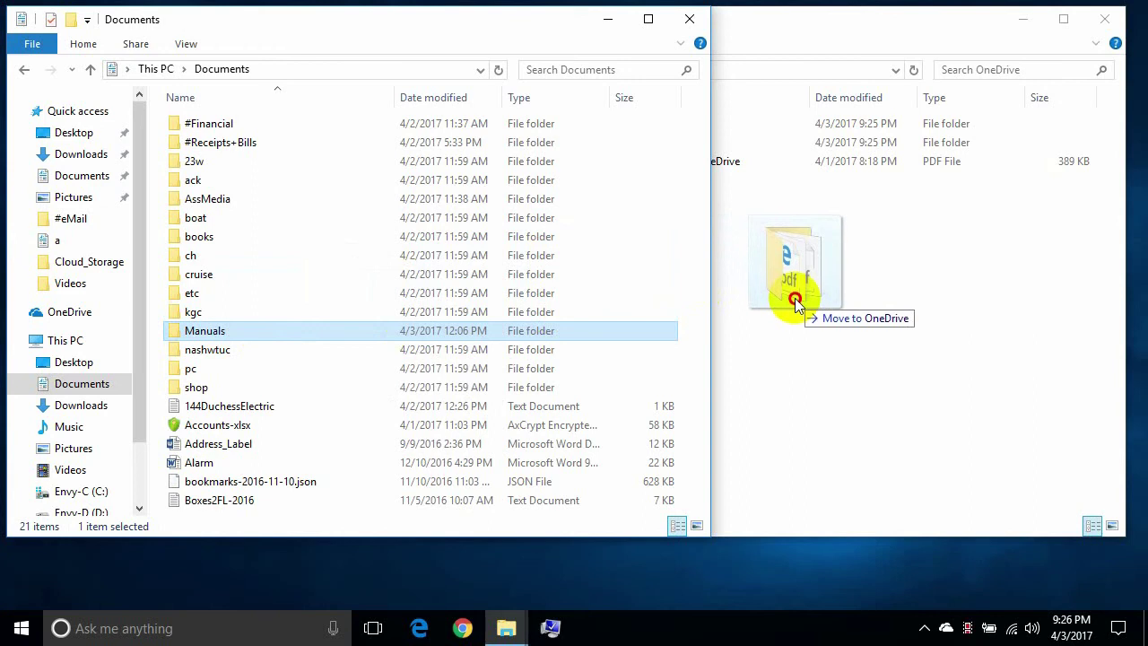
pyautogui.moveTo(796, 303); pyautogui.dragTo(795, 299)
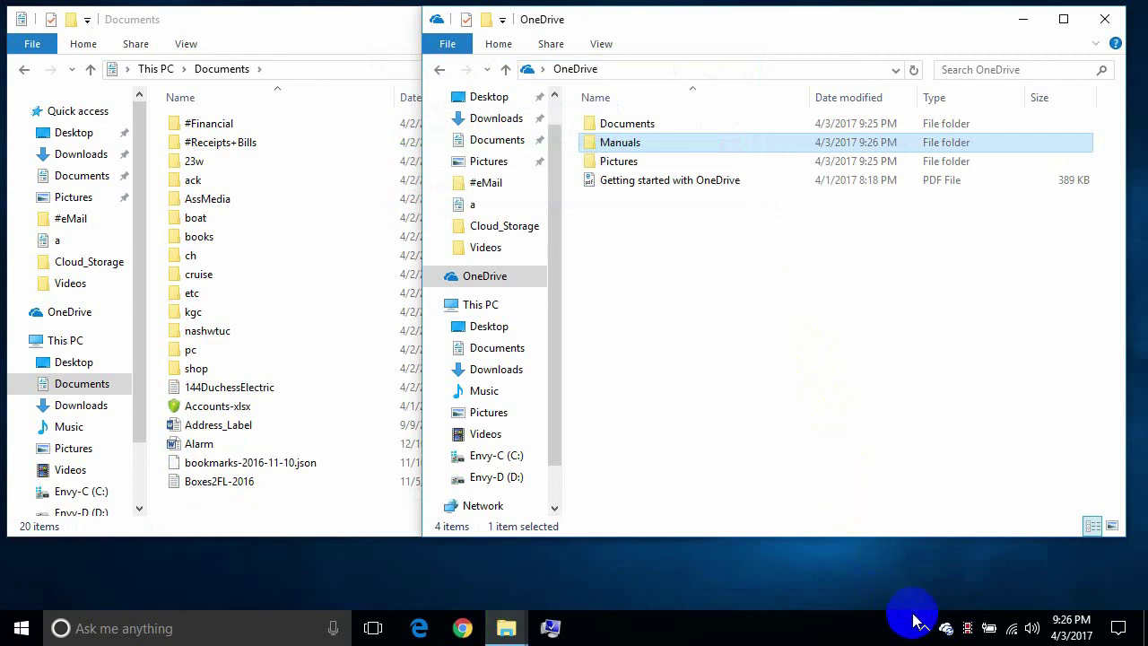
# - Check OneDrive's sync status from the notification area and view the OneDrive files online in the browser
pyautogui.moveTo(945, 633)
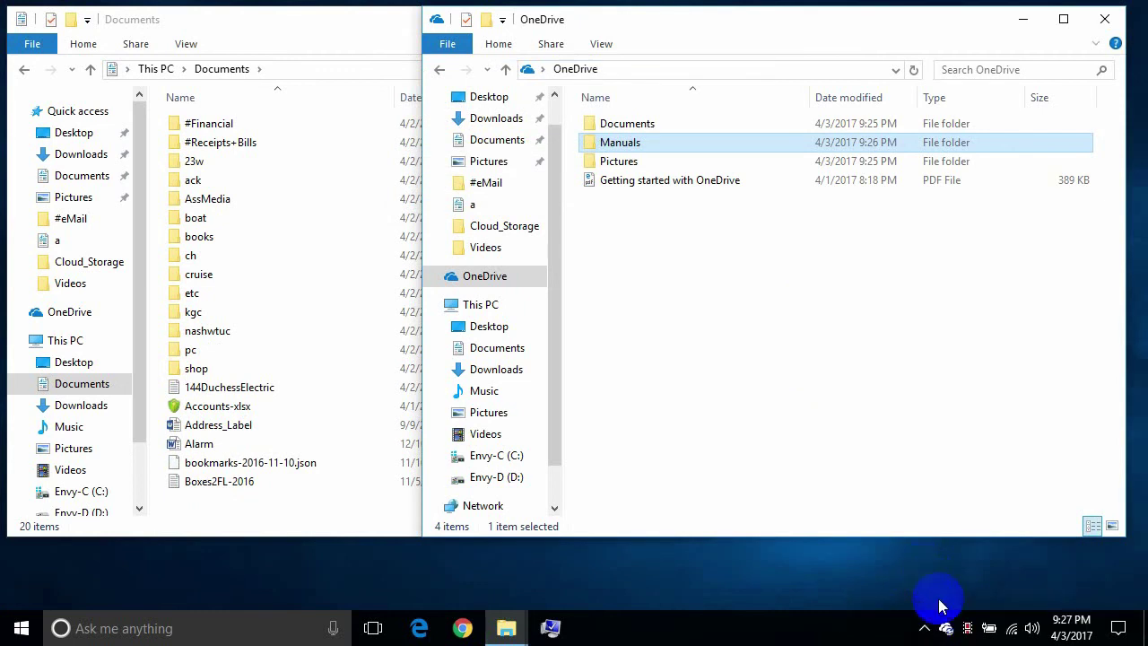
pyautogui.click(945, 631)
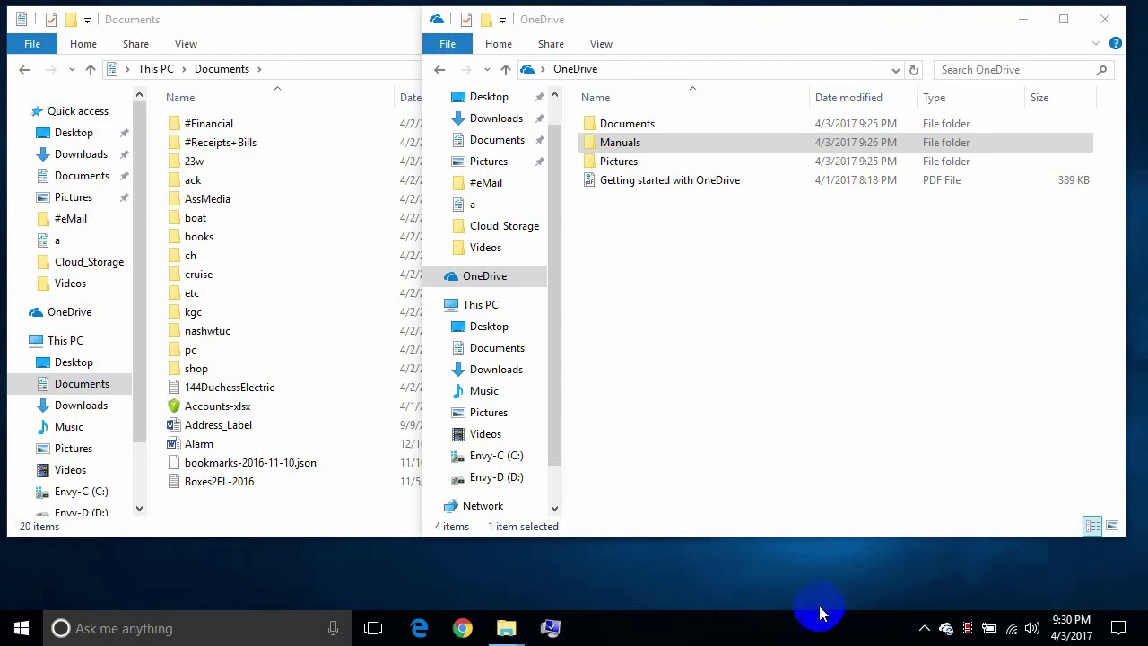
pyautogui.rightClick(945, 630)
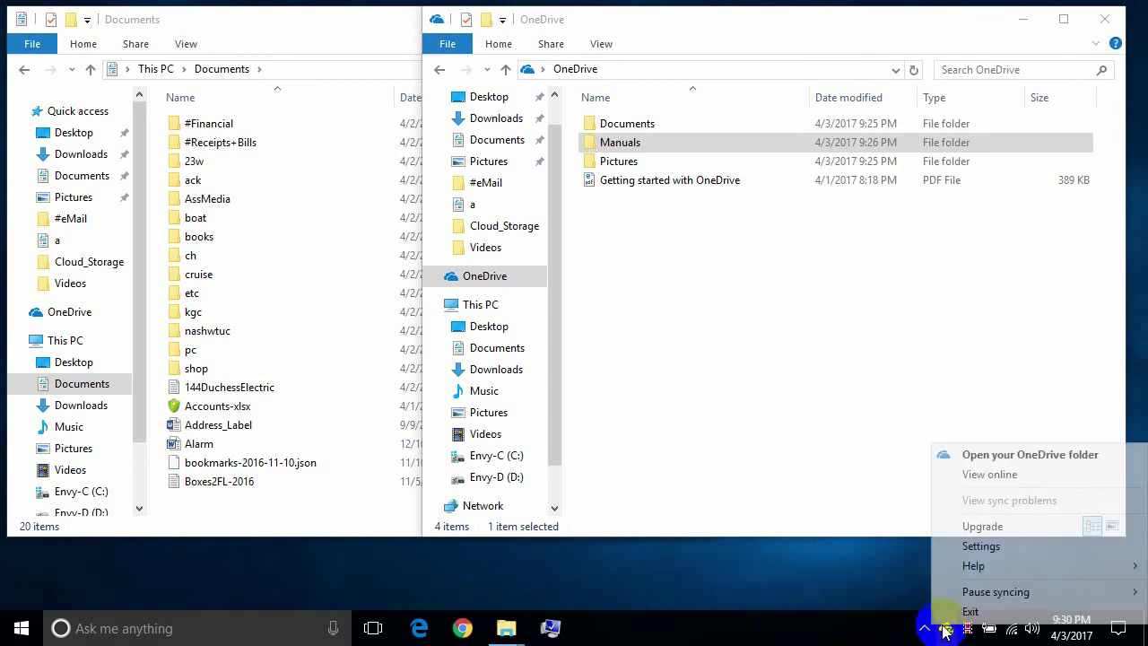
pyautogui.click(990, 475)
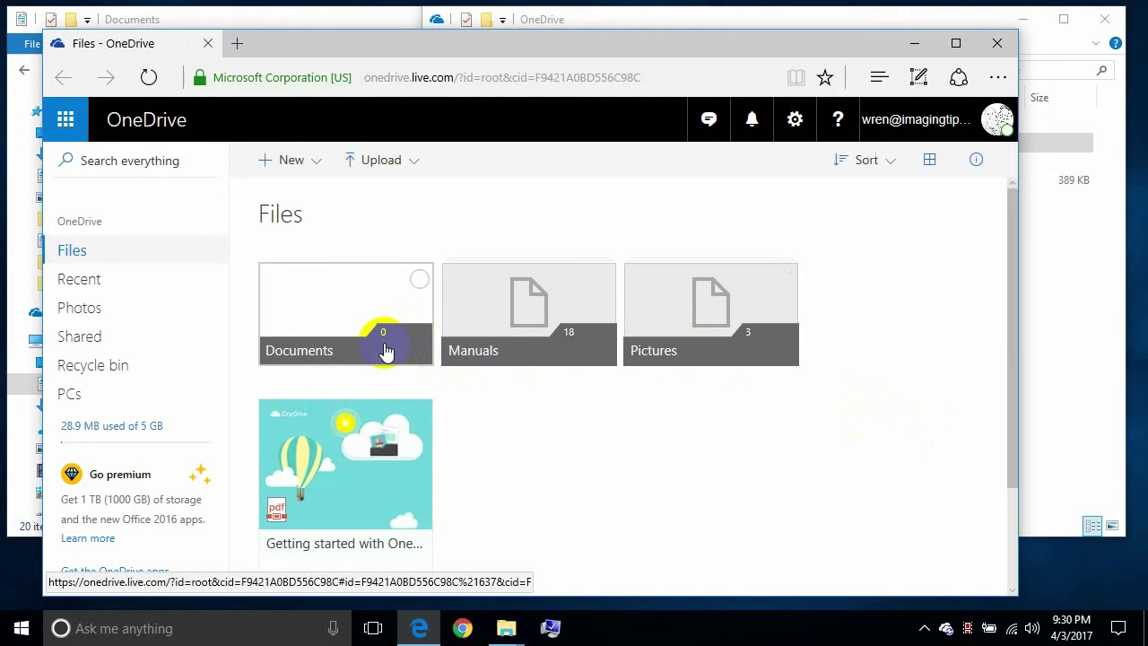
# - Move the #PDFs, #SpreadSheets and #WordDocs folders from OneDrive's Pictures folder into its Documents folder, and open Documents to check them
pyautogui.moveTo(384, 350); pyautogui.dragTo(328, 334)
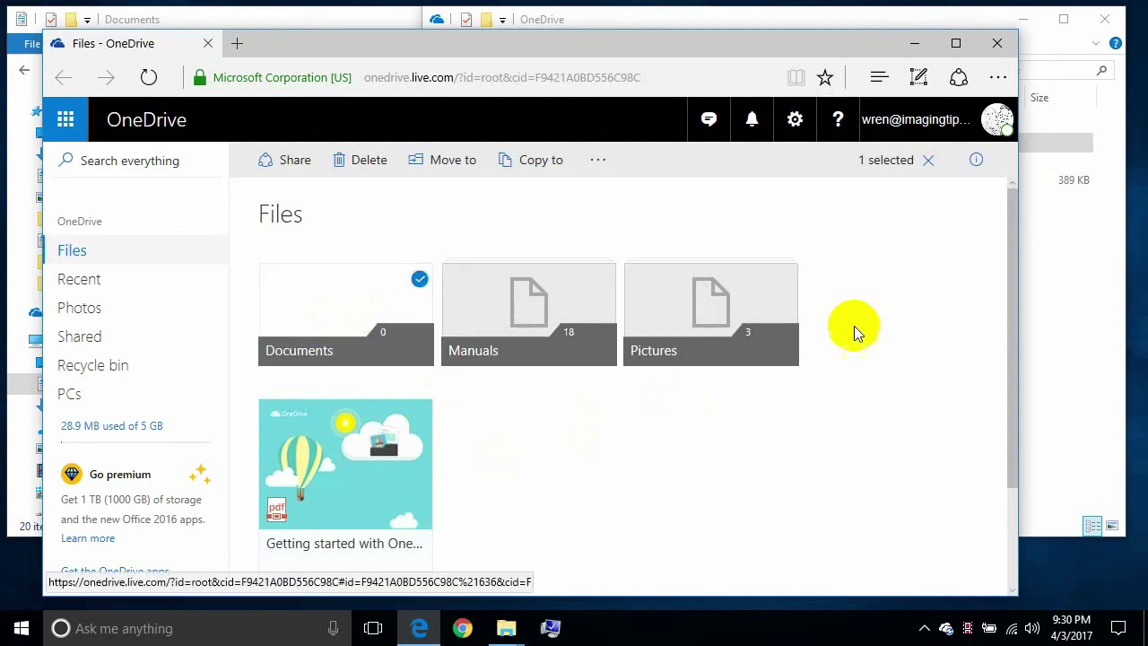
pyautogui.click(857, 14)
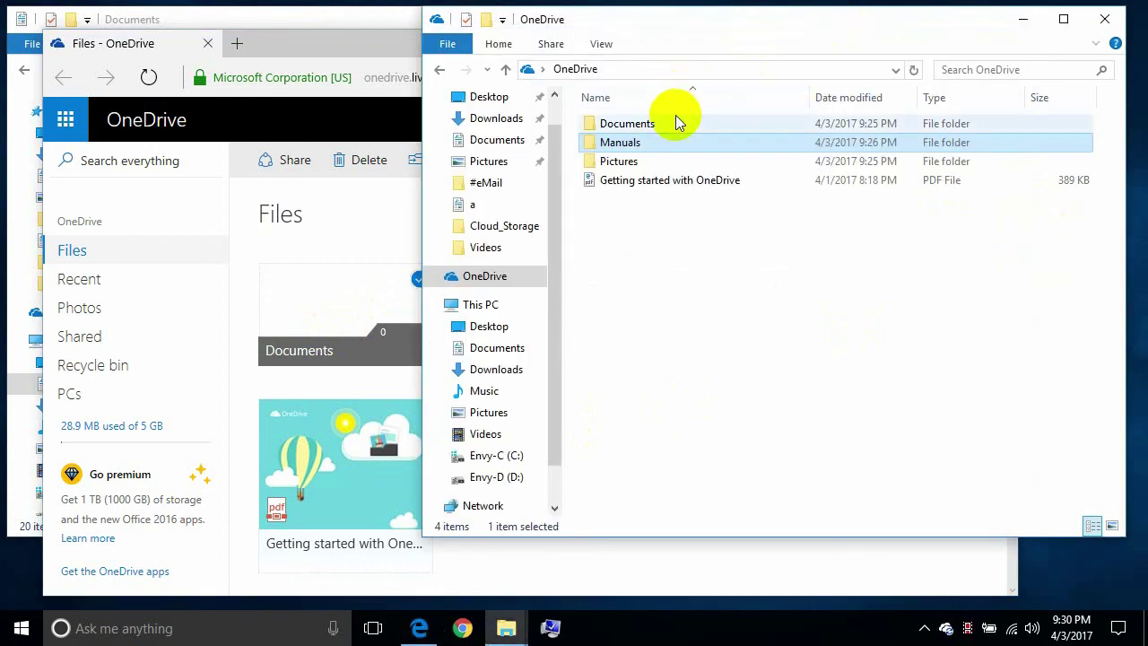
pyautogui.click(630, 164)
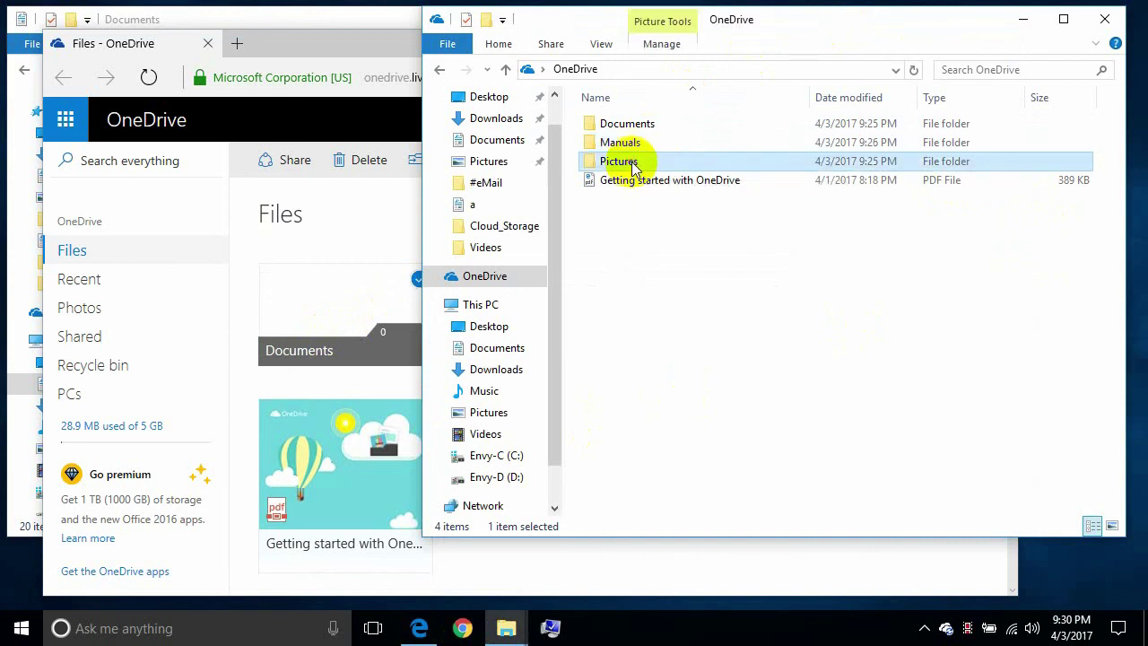
pyautogui.doubleClick(632, 165)
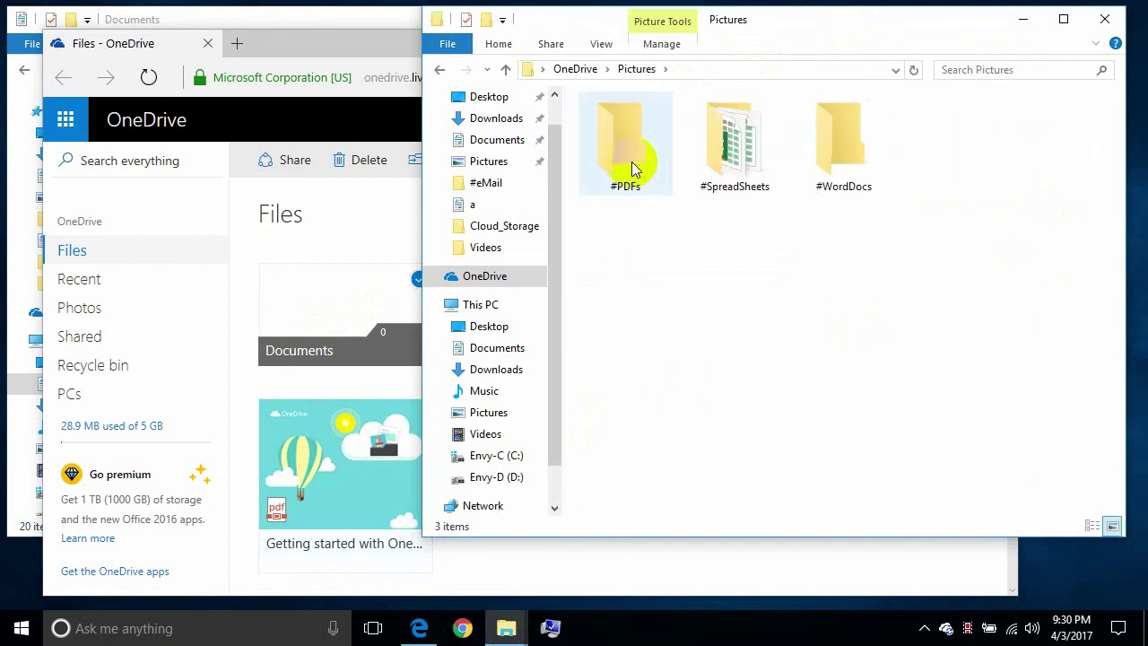
pyautogui.click(632, 168)
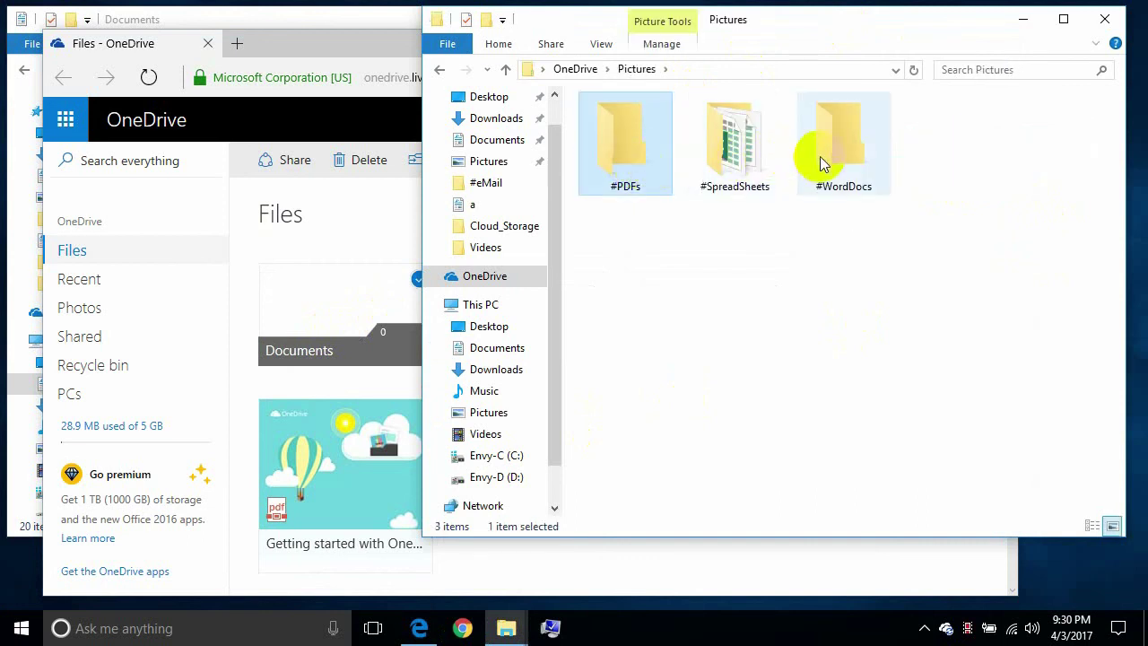
pyautogui.keyDown('shift'); pyautogui.click(823, 164); pyautogui.keyUp('shift')
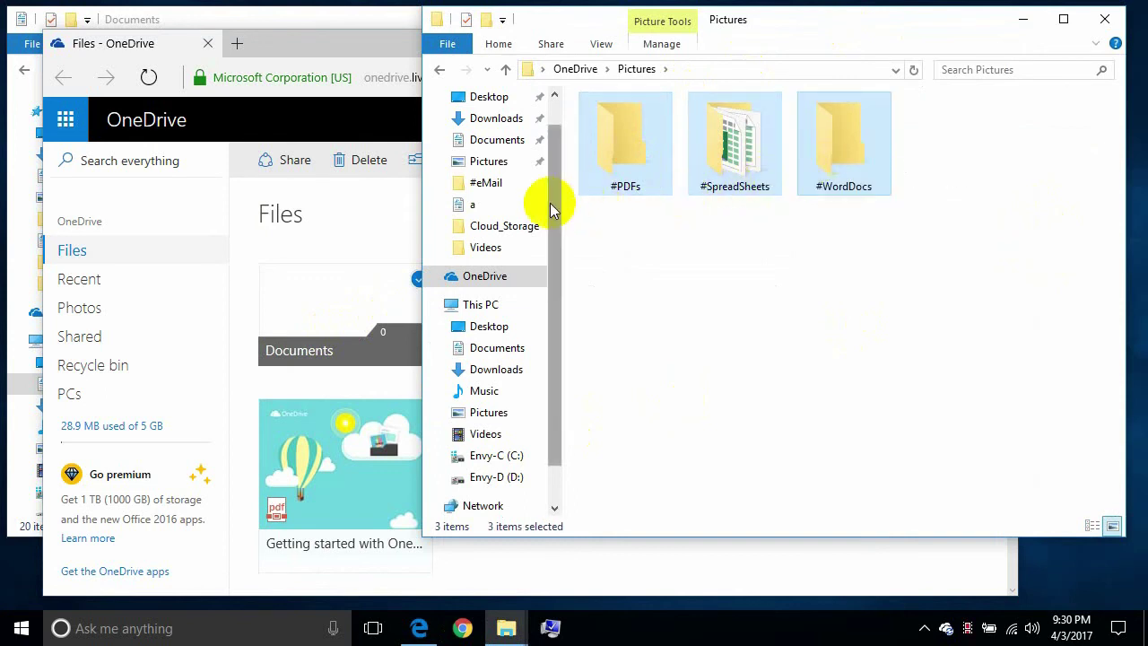
pyautogui.scroll(-1, 549, 202)
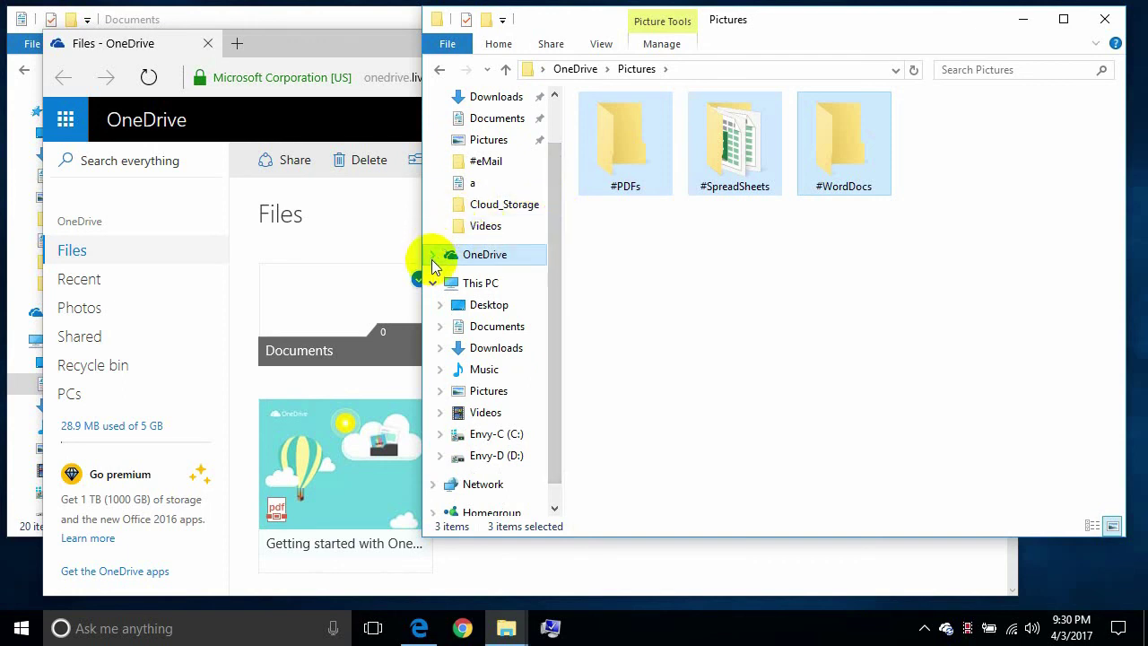
pyautogui.click(432, 260)
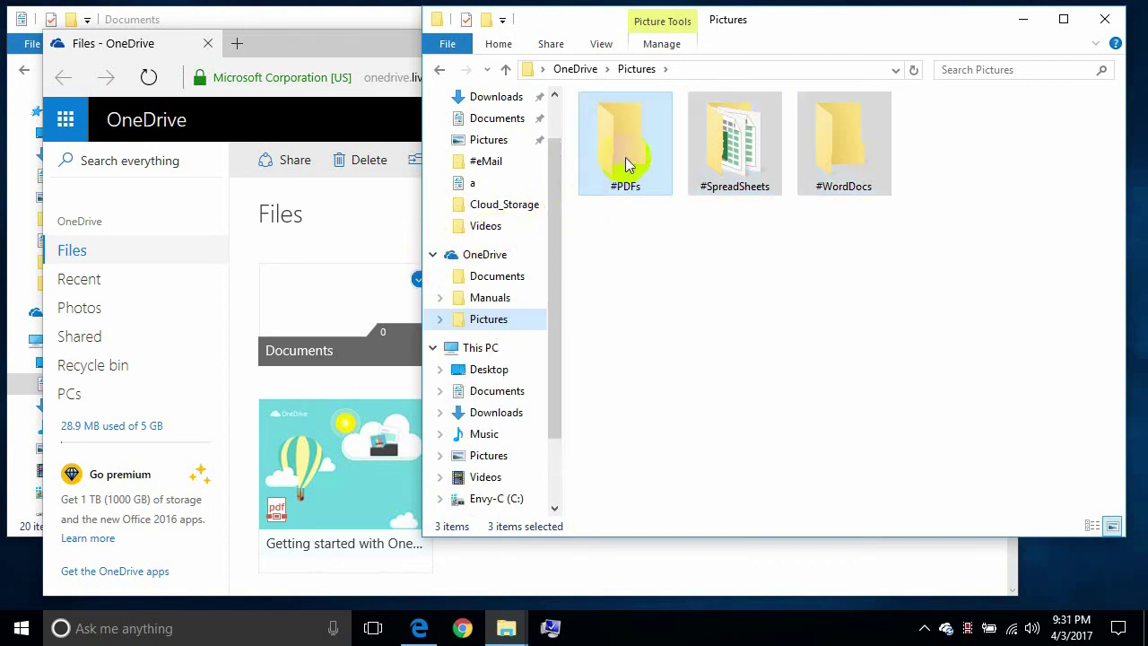
pyautogui.moveTo(627, 164); pyautogui.dragTo(523, 285)
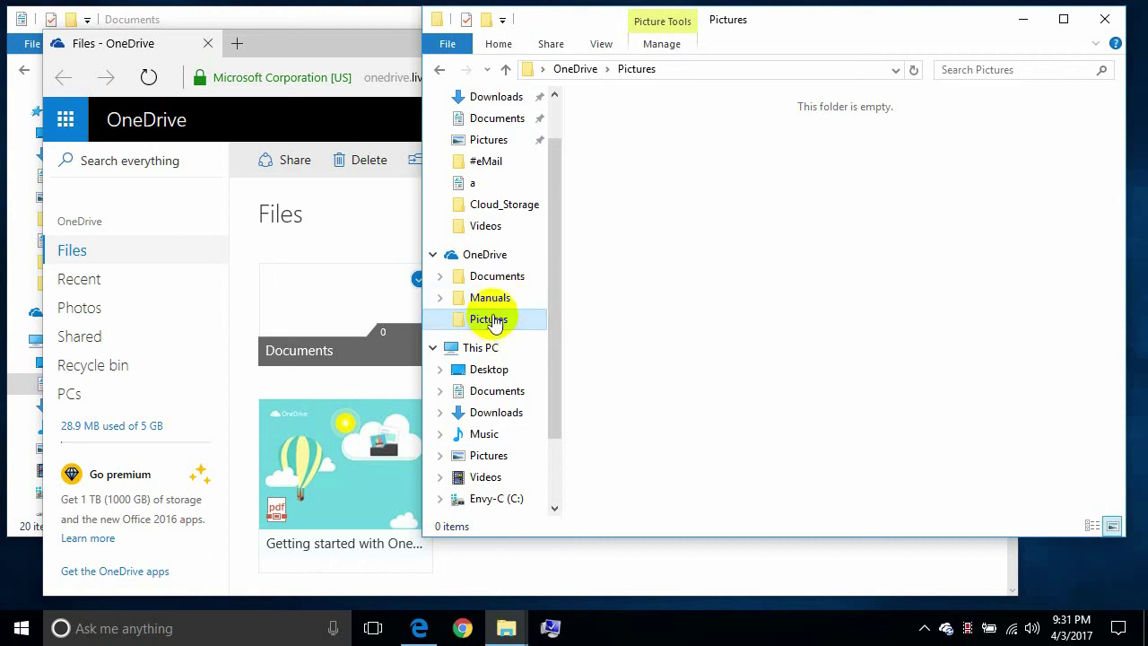
pyautogui.click(499, 280)
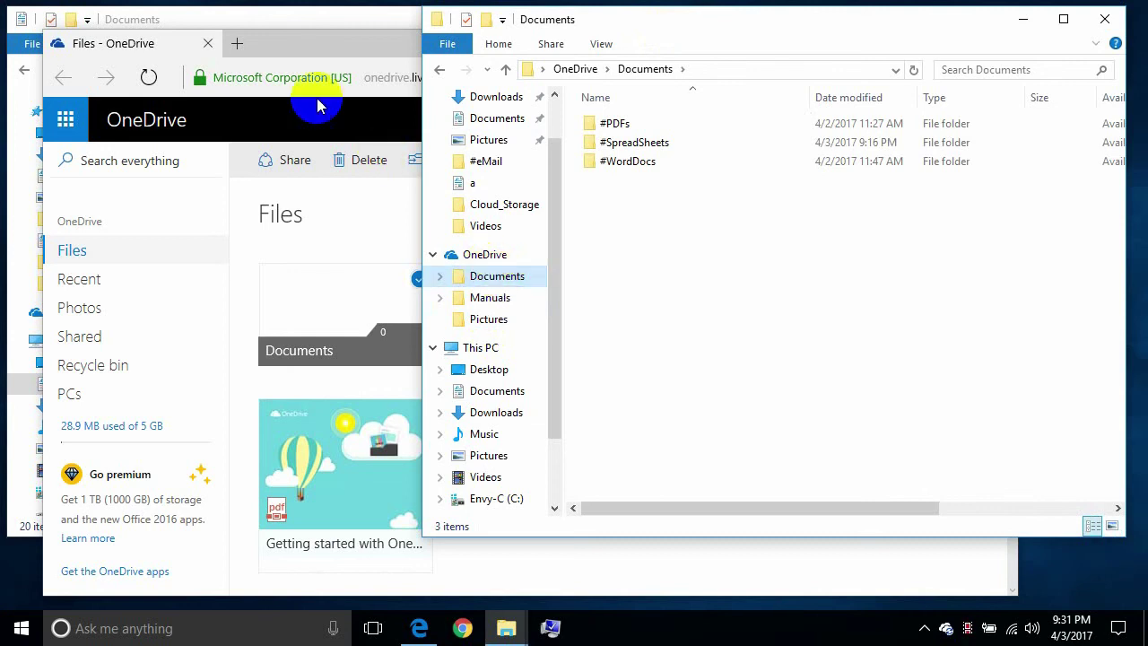
# - Check OneDrive's sync status, look through the Manuals folder online, and close the browser
pyautogui.click(360, 9)
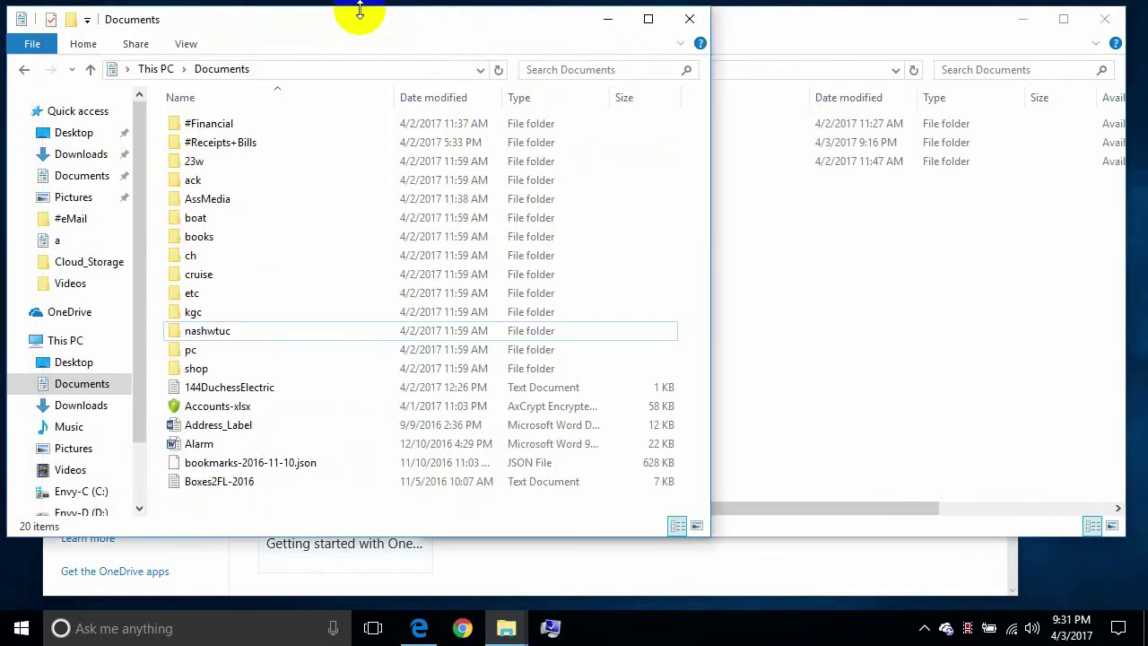
pyautogui.click(449, 560)
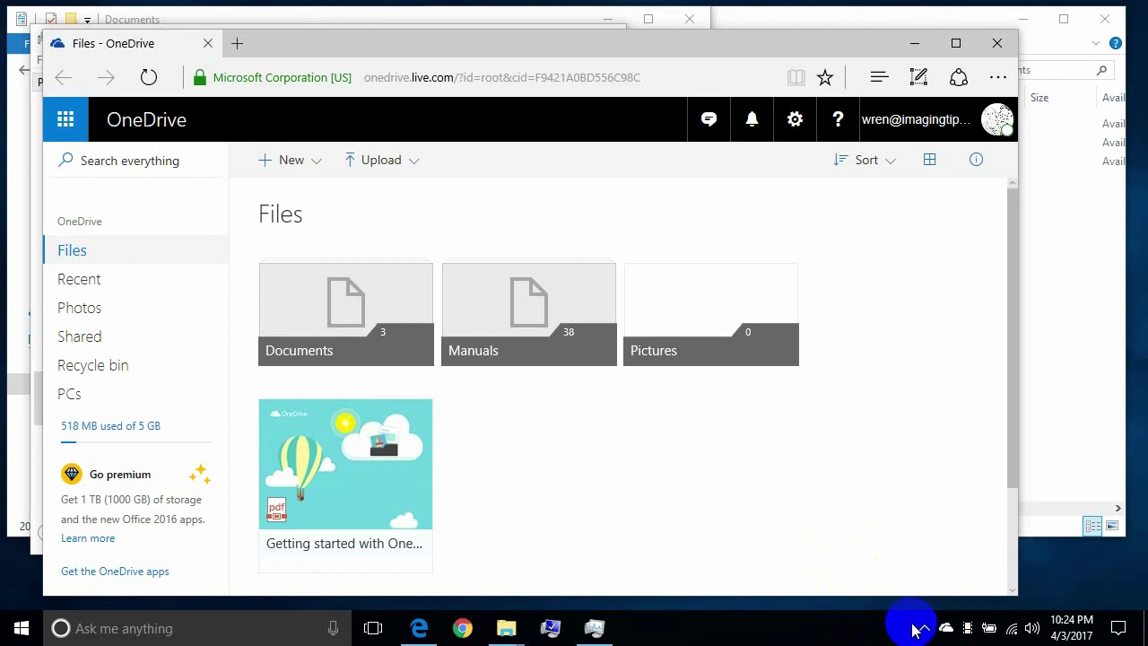
pyautogui.moveTo(946, 633)
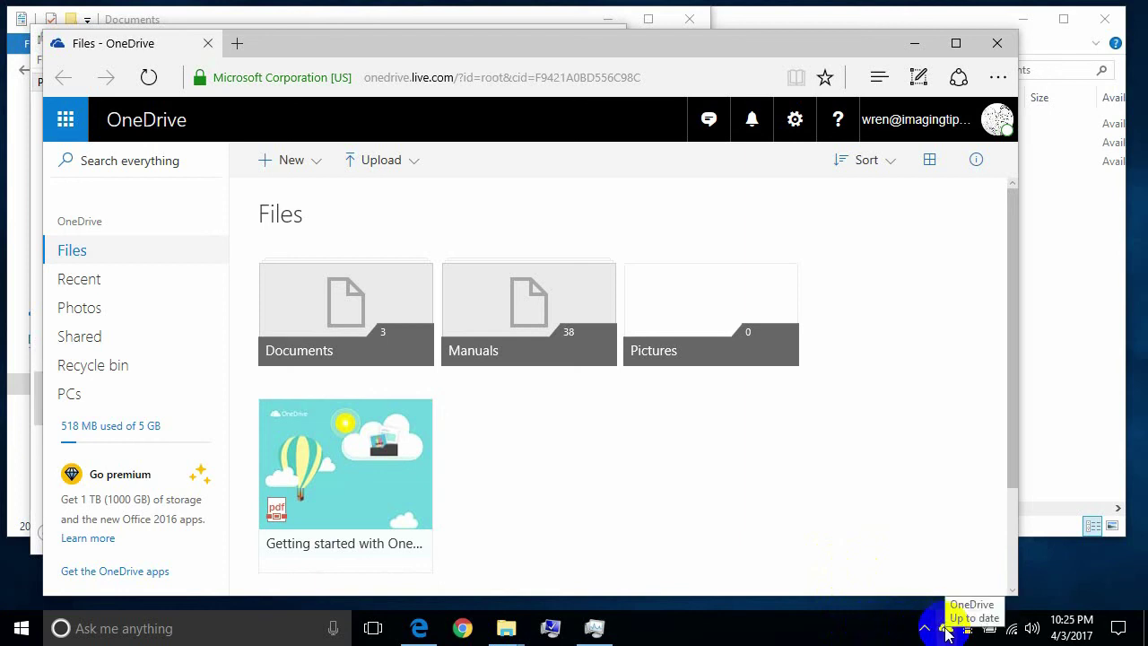
pyautogui.click(525, 332)
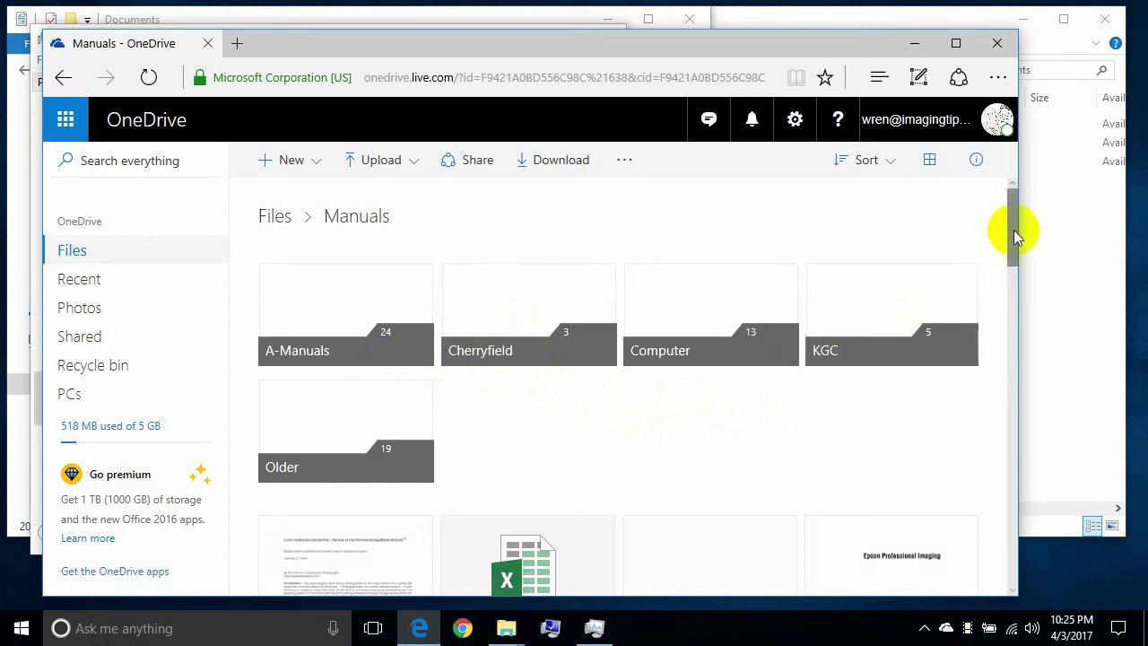
pyautogui.moveTo(1014, 232)
pyautogui.mouseDown()
pyautogui.moveTo(1017, 502)
pyautogui.moveTo(1002, 219)
pyautogui.mouseUp()
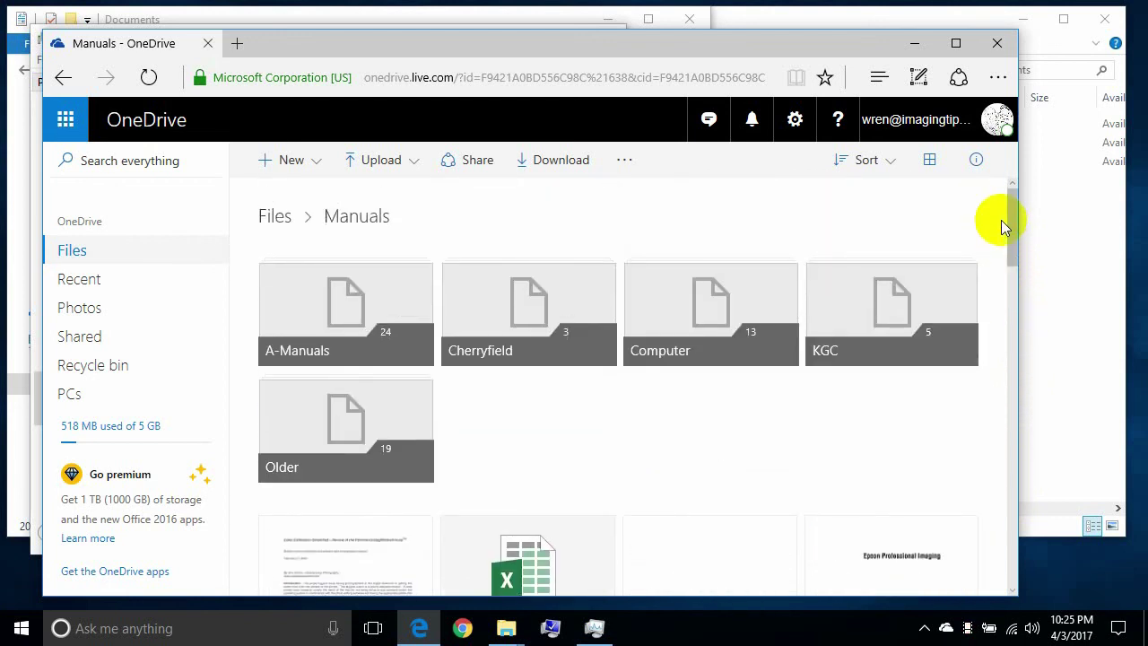
pyautogui.click(998, 45)
# - Copy the Albums-1920 and Family folders from the PC's Pictures folder into the main OneDrive folder
pyautogui.click(820, 29)
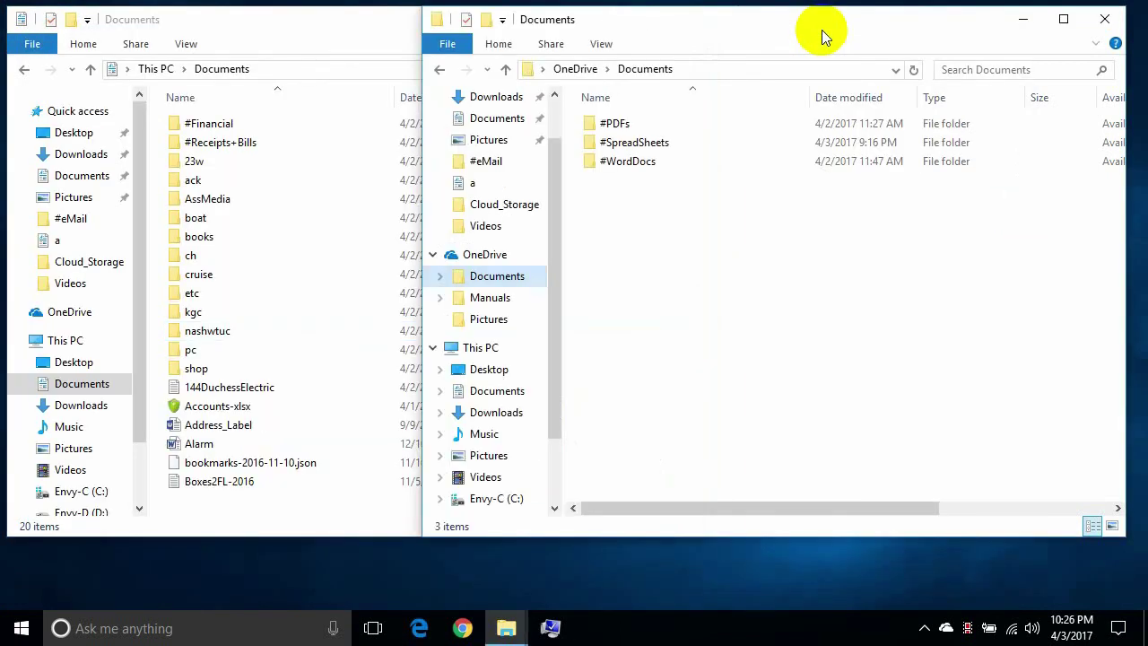
pyautogui.click(576, 69)
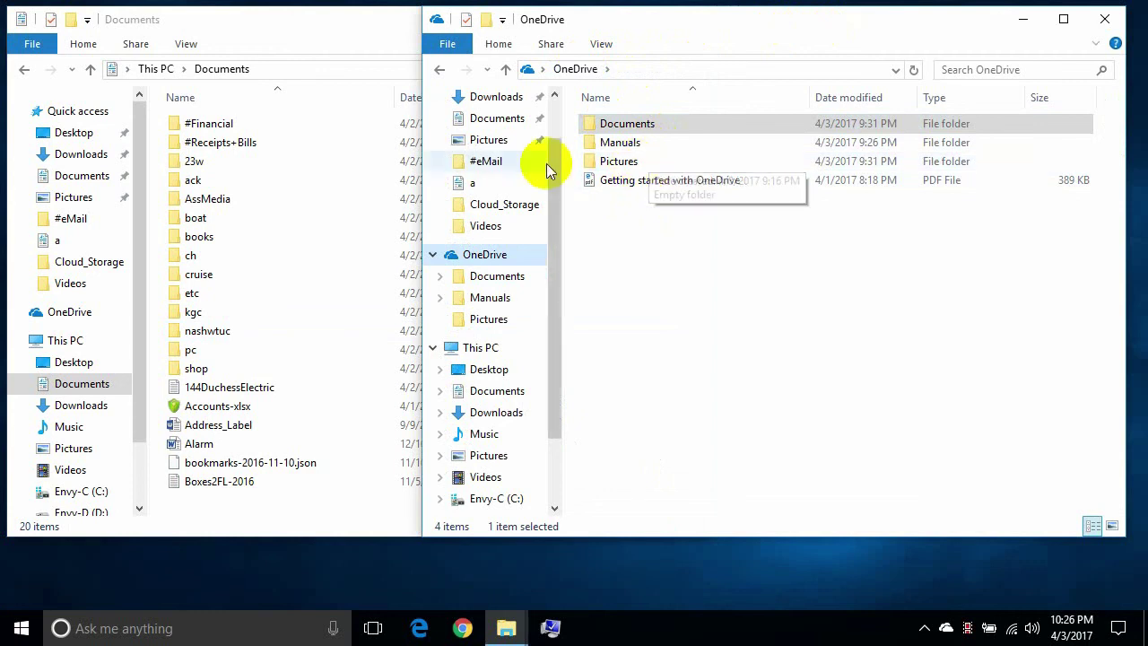
pyautogui.click(154, 69)
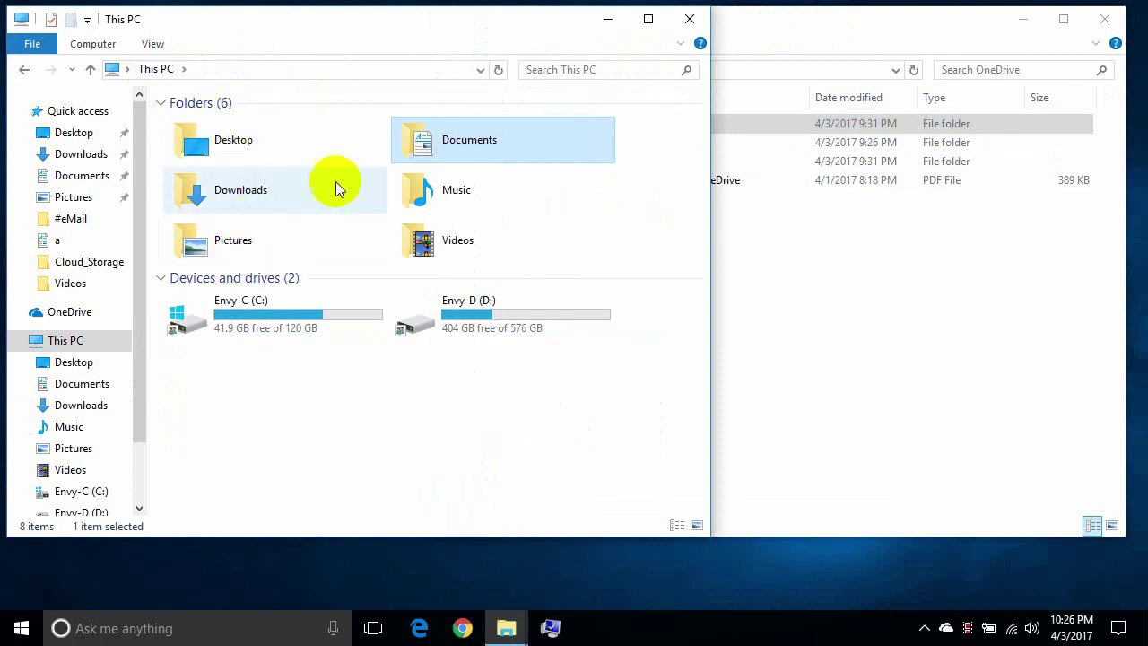
pyautogui.doubleClick(231, 250)
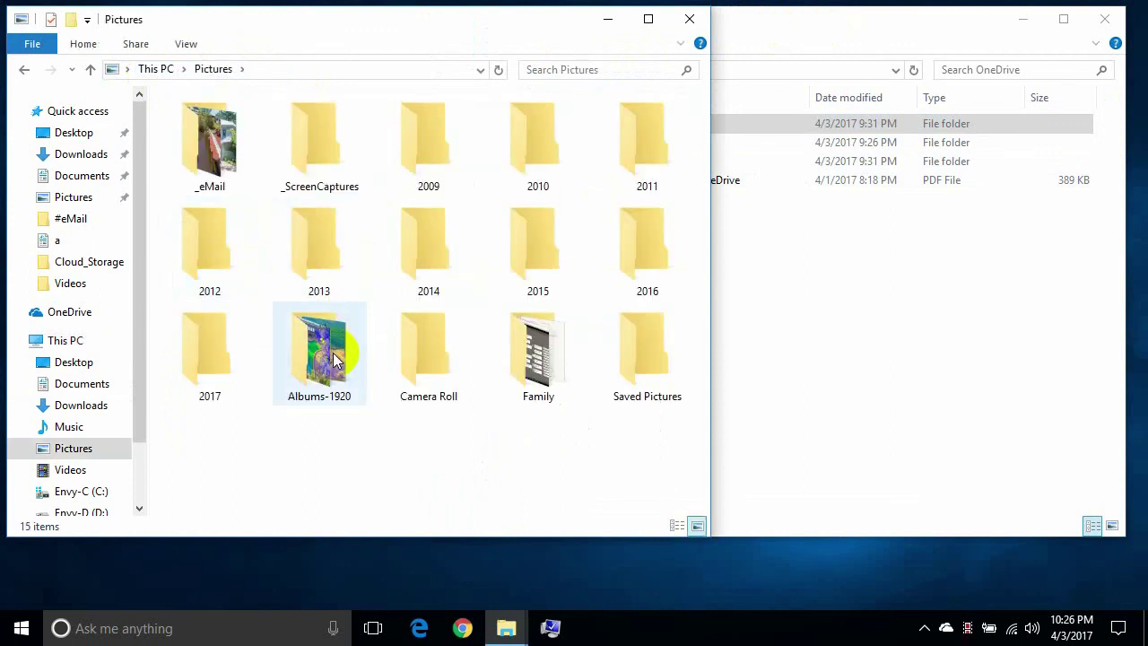
pyautogui.click(334, 359)
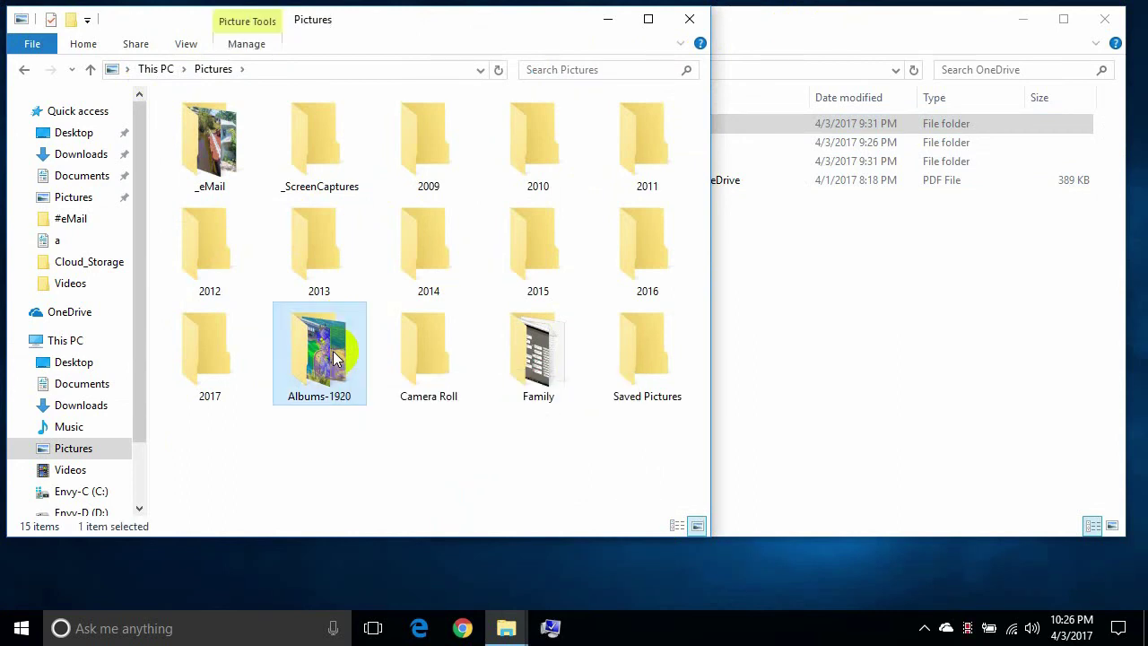
pyautogui.keyDown('ctrl'); pyautogui.click(535, 370); pyautogui.keyUp('ctrl')
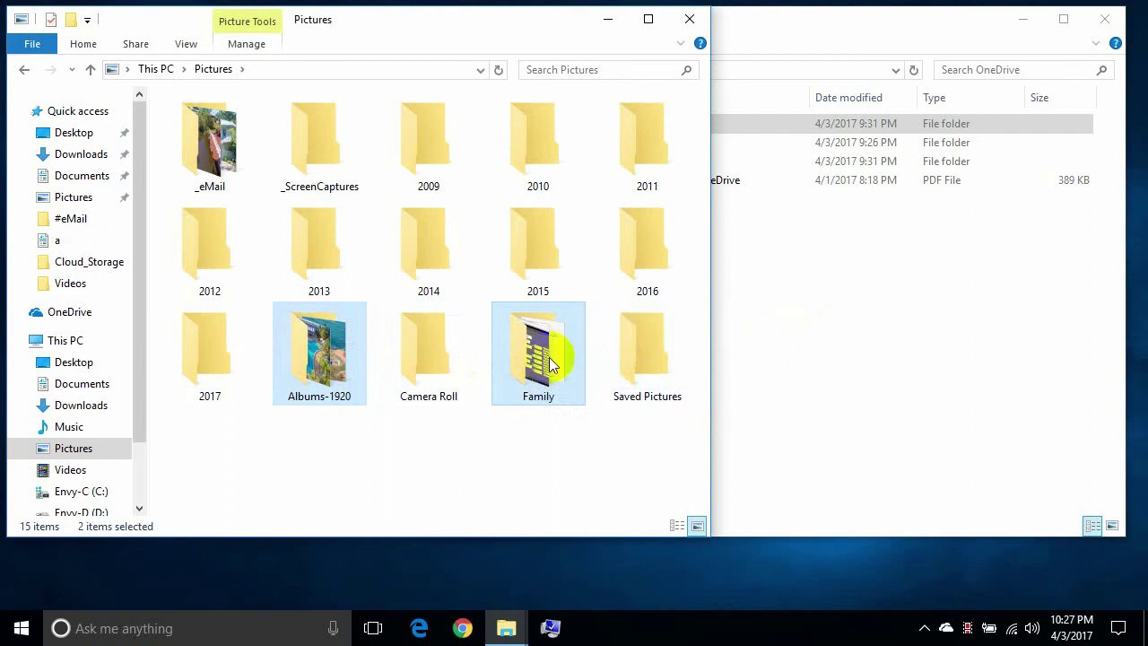
pyautogui.moveTo(543, 363)
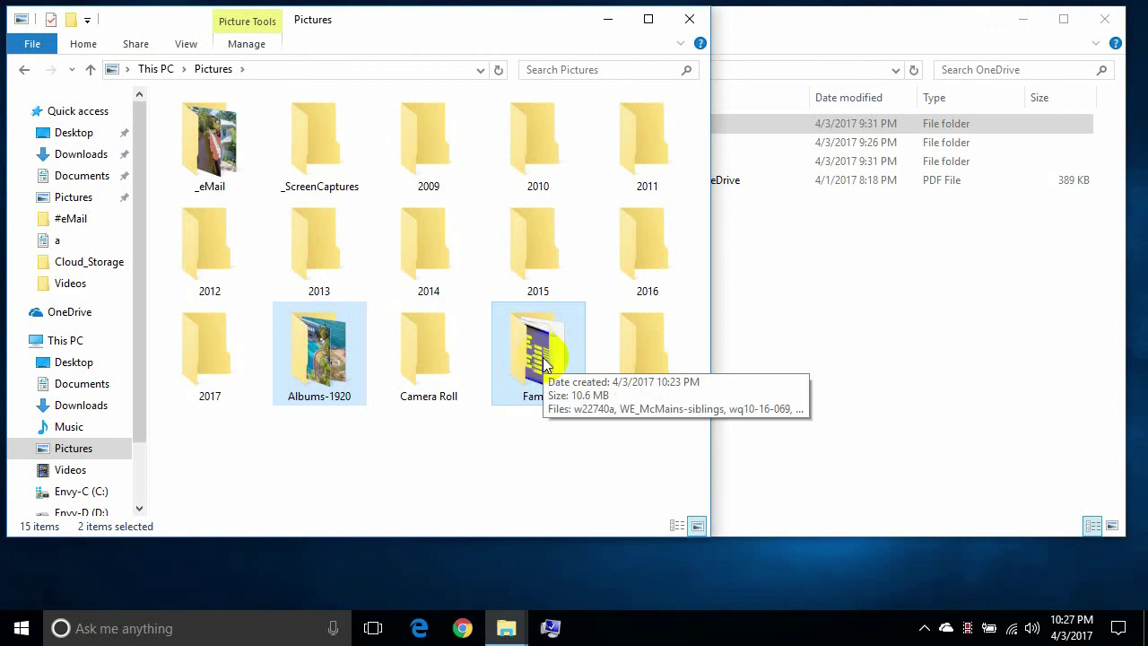
pyautogui.rightClick(544, 362)
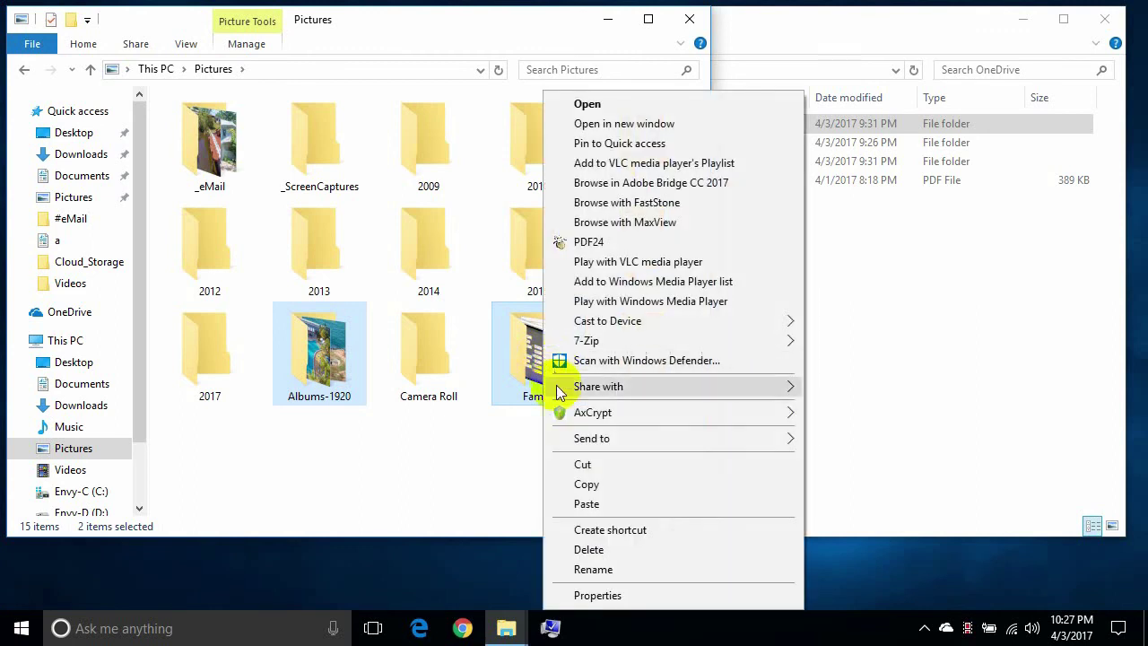
pyautogui.click(588, 485)
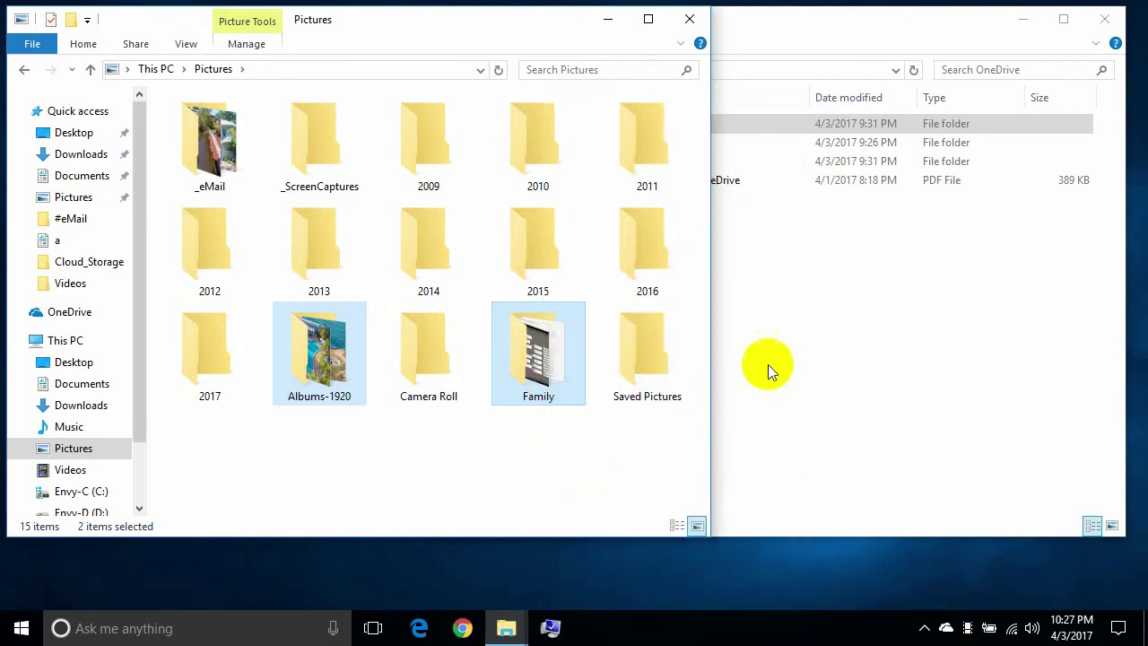
pyautogui.rightClick(804, 323)
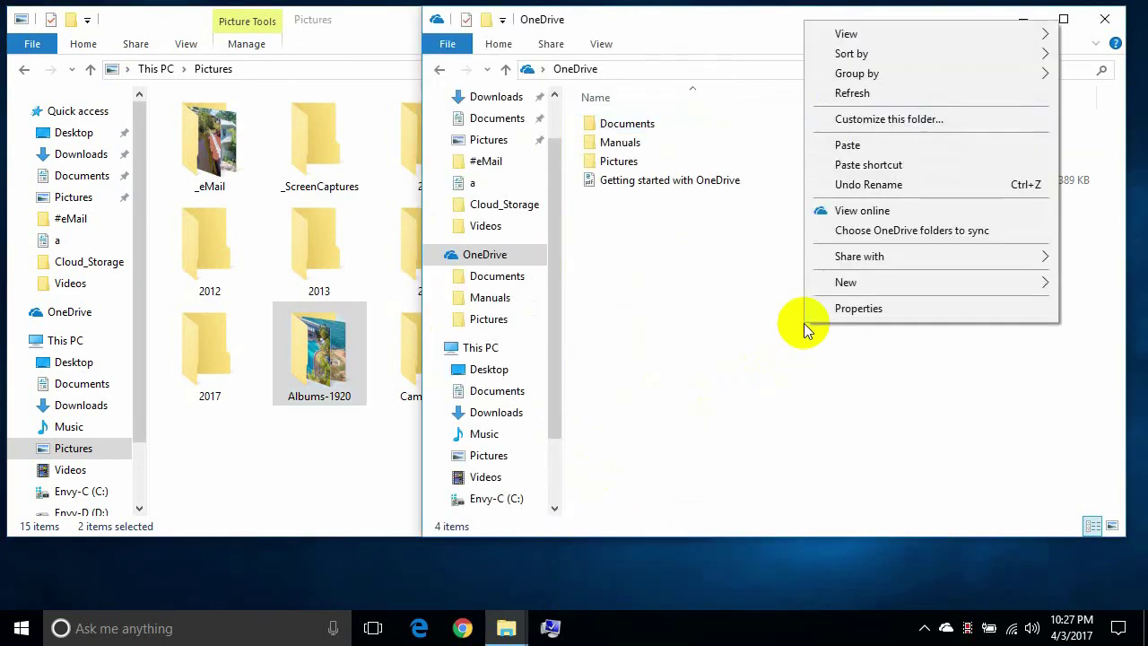
pyautogui.click(872, 146)
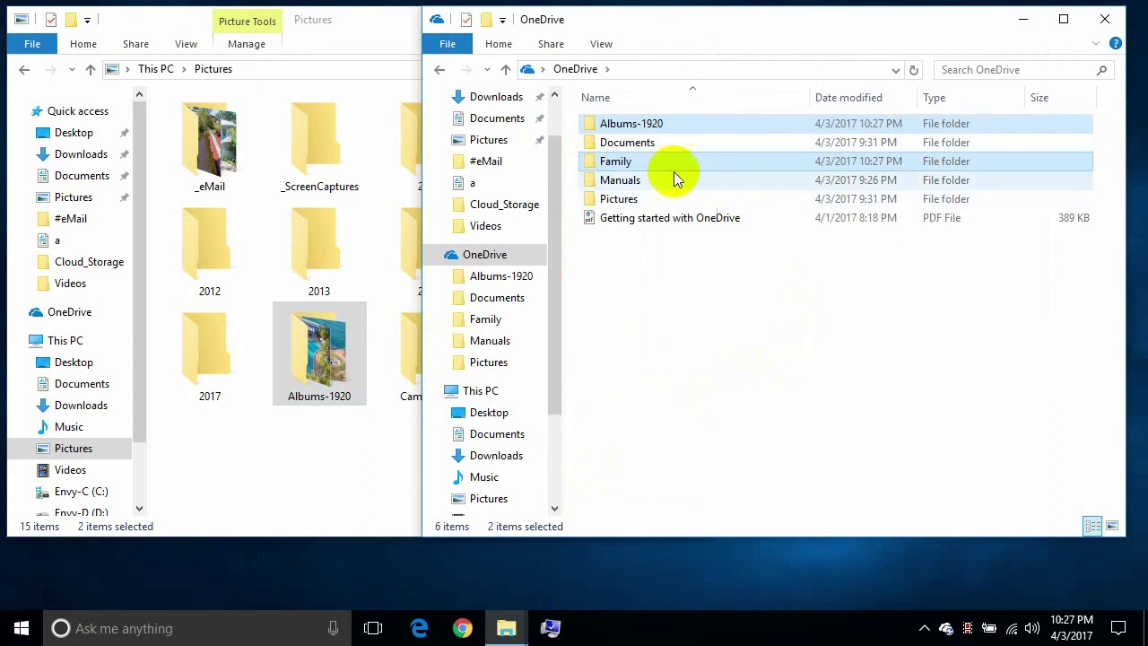
# - Move the Albums-1920 and Family folders from the main OneDrive folder into its Pictures folder
pyautogui.click(644, 123)
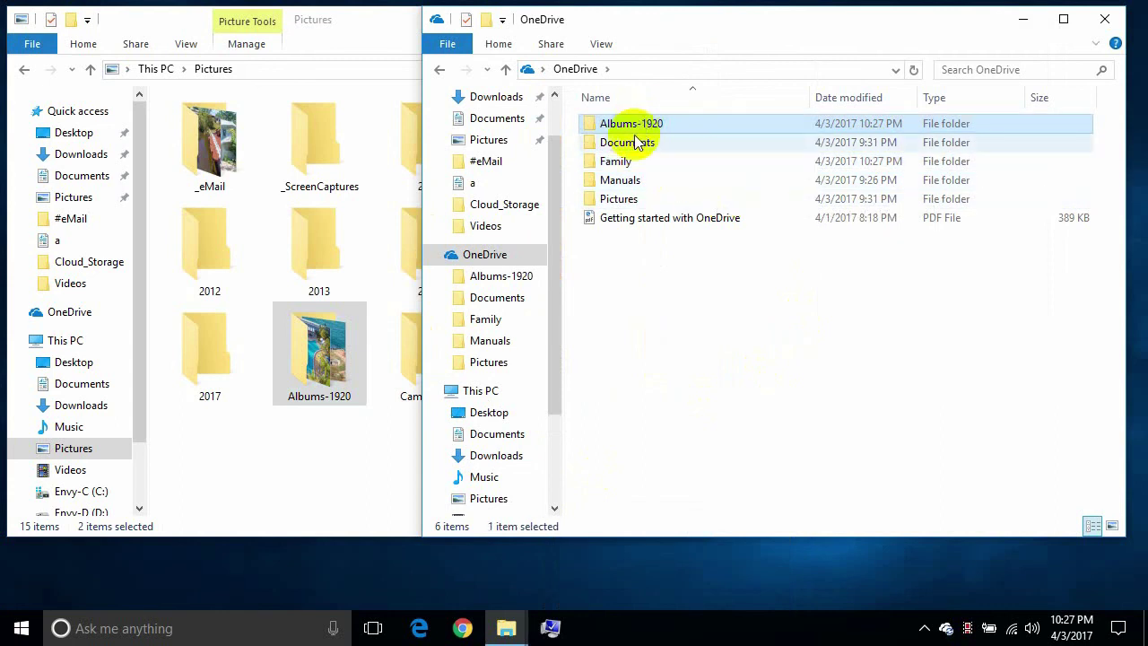
pyautogui.keyDown('ctrl'); pyautogui.click(621, 164); pyautogui.keyUp('ctrl')
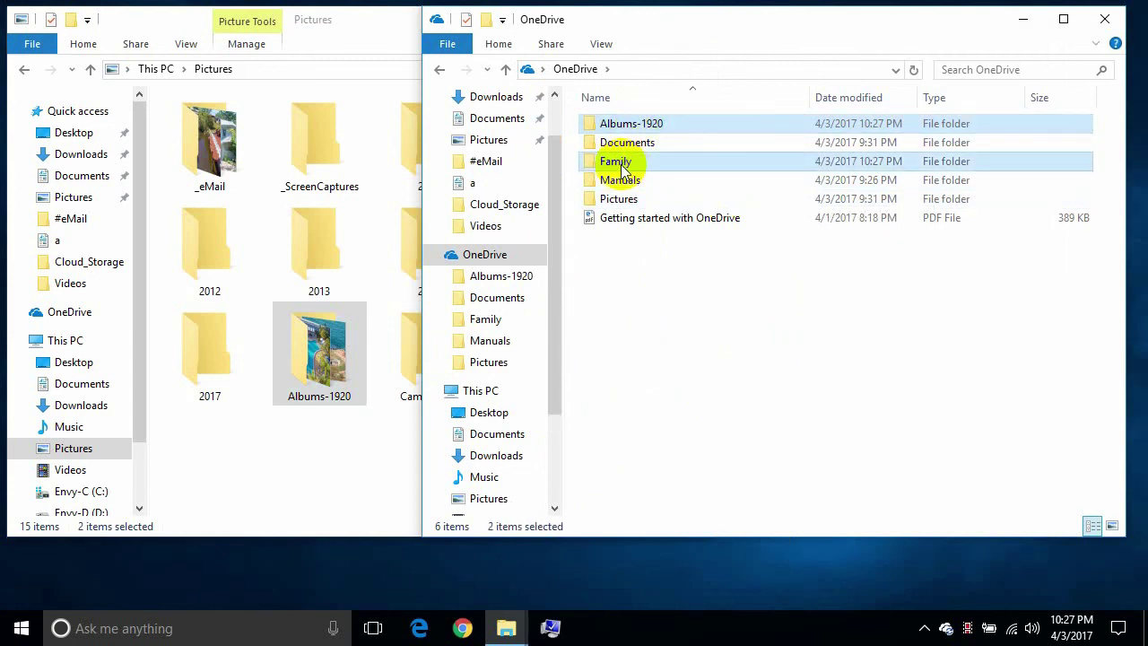
pyautogui.moveTo(621, 164); pyautogui.dragTo(620, 192)
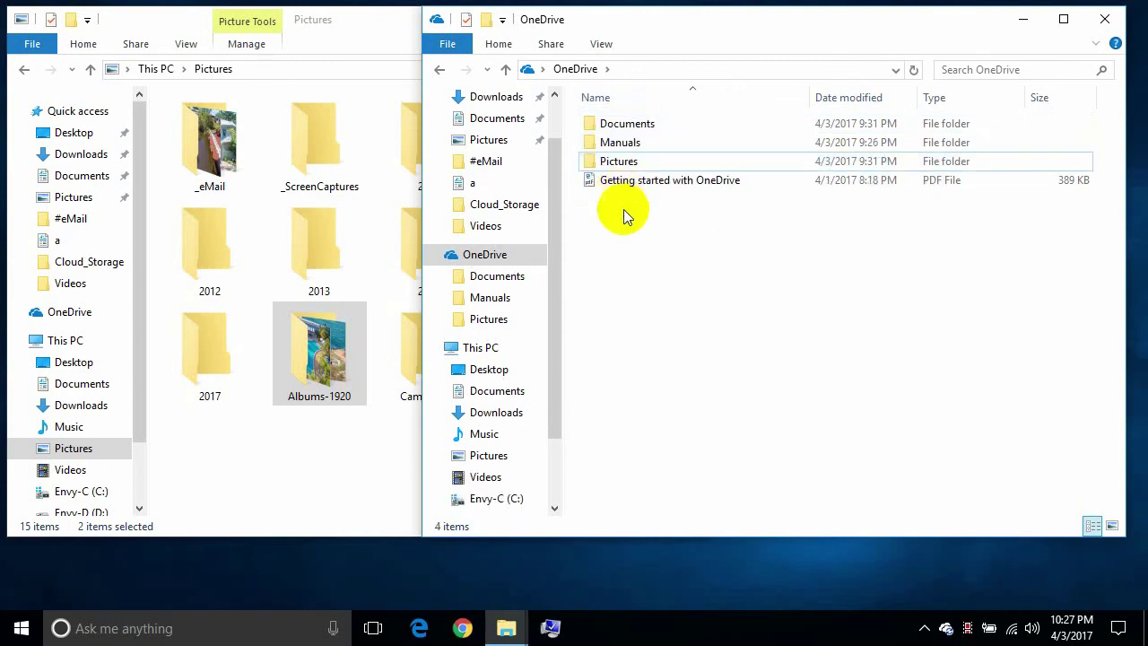